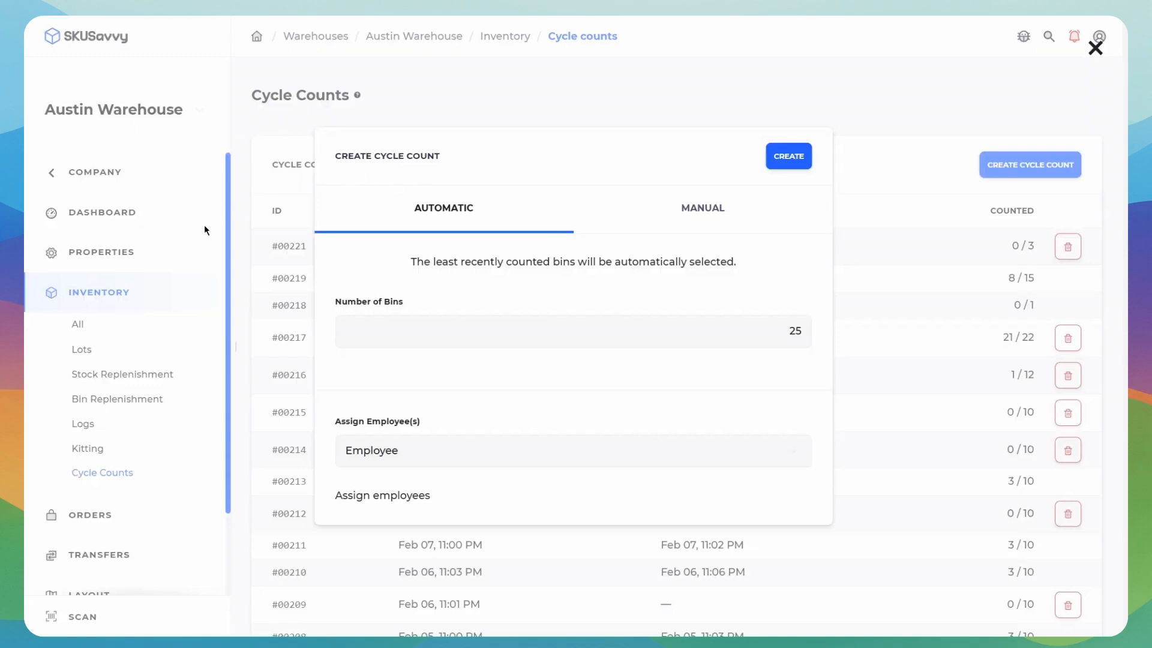
{"action": "left_click", "coordinate": [154, 241]}
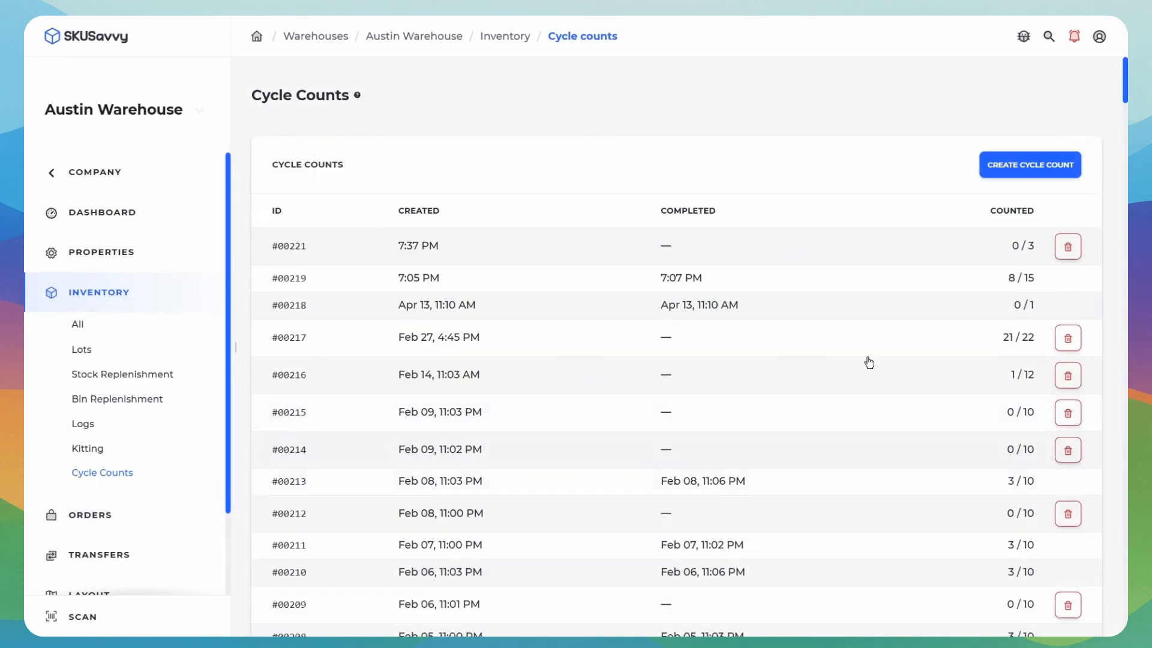
{"action": "left_click", "coordinate": [1037, 175]}
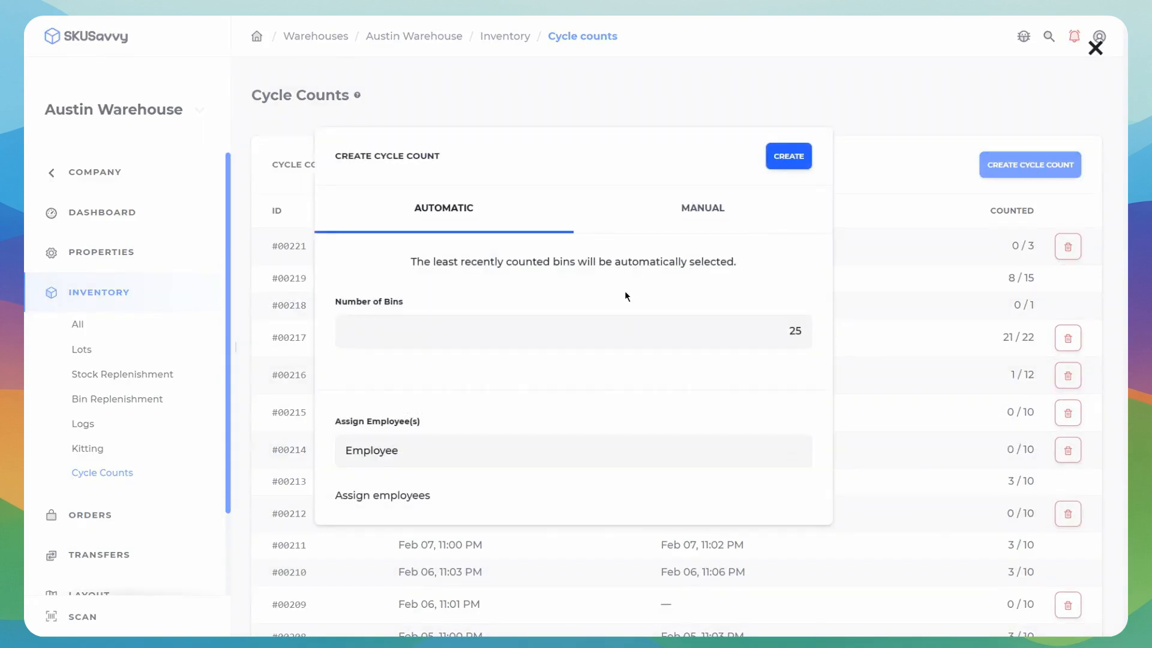
{"action": "left_click", "coordinate": [576, 95]}
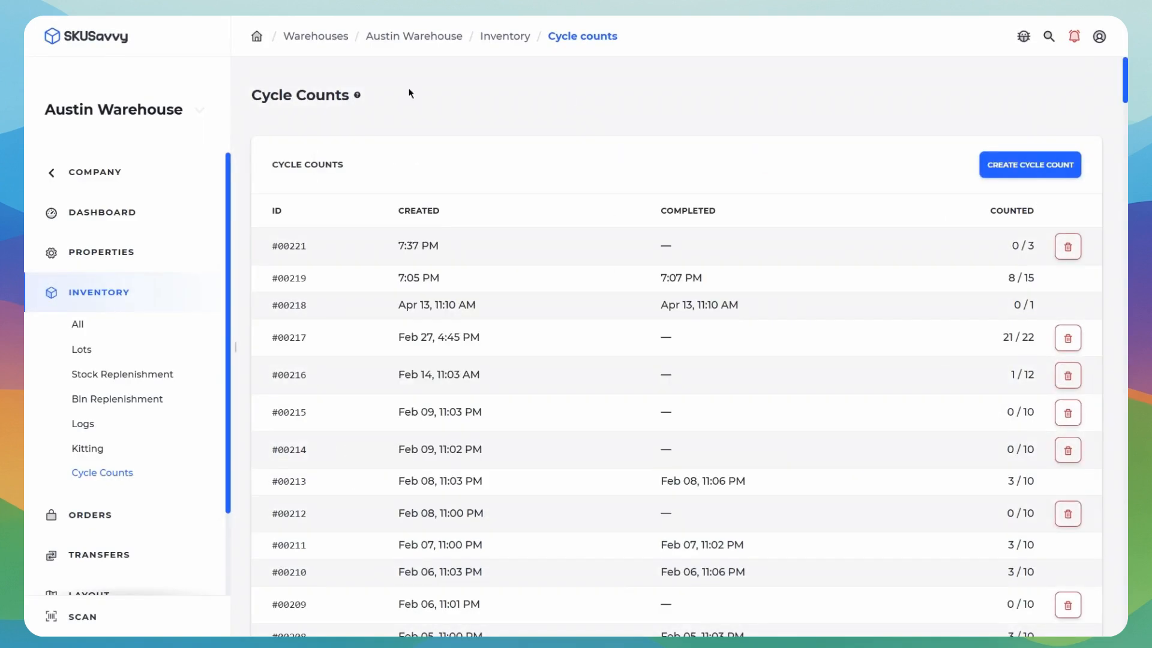
Open the Cycle Counts section of the company settings to review its scanning and expected quantity options.
{"action": "left_click", "coordinate": [129, 174]}
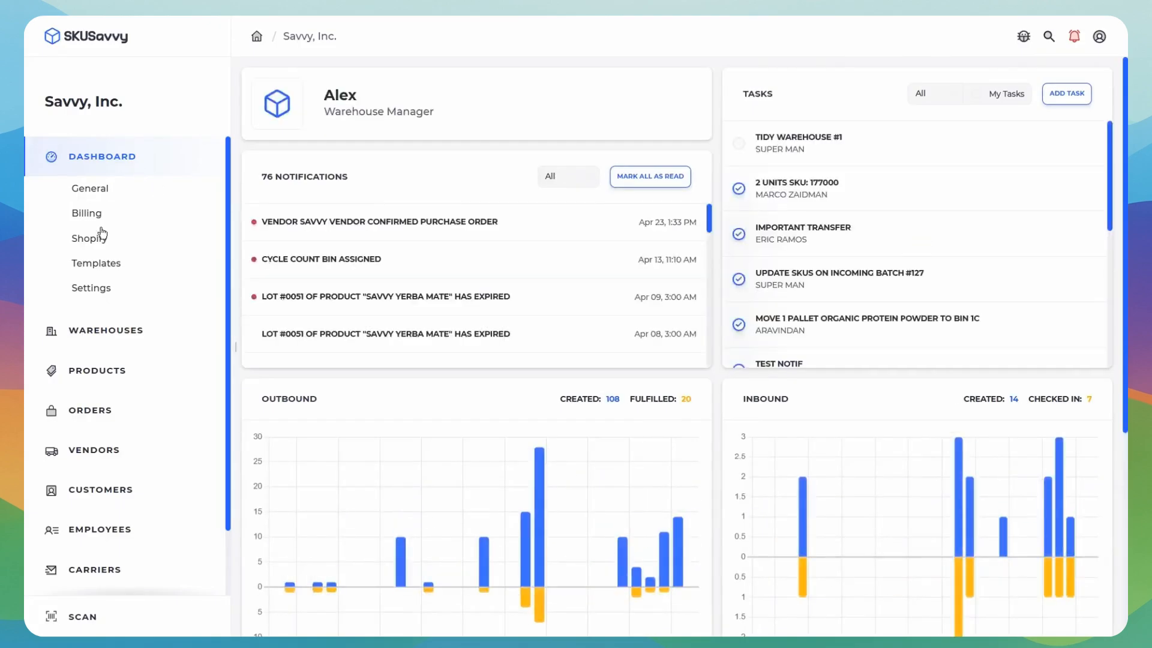
{"action": "left_click", "coordinate": [96, 289]}
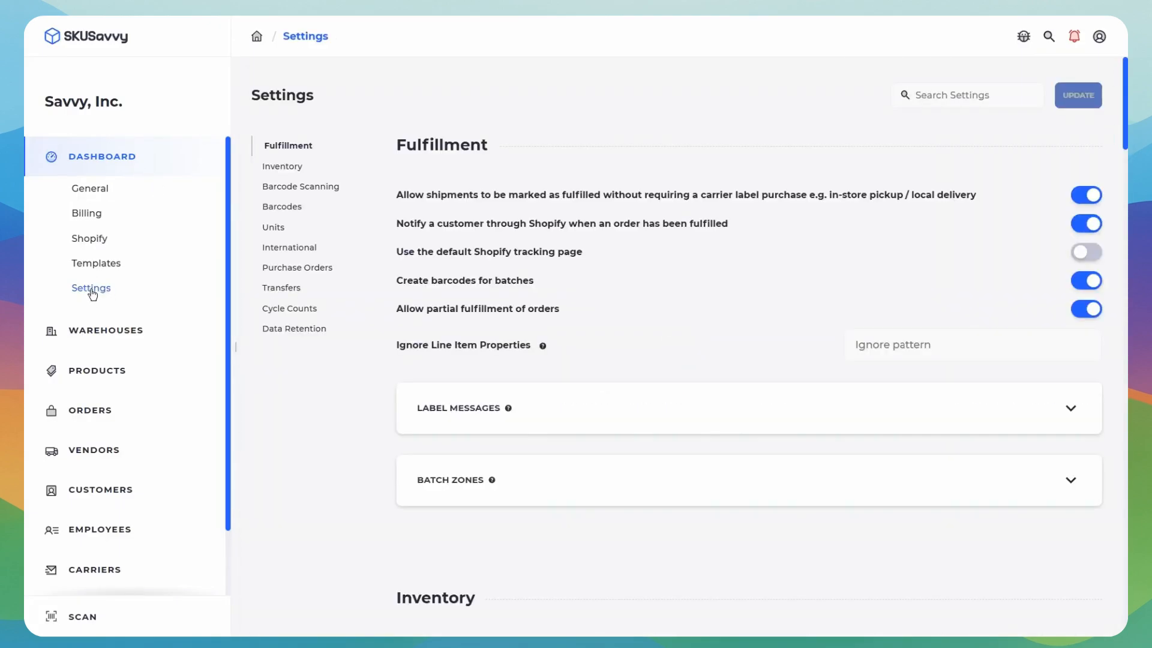
{"action": "left_click", "coordinate": [285, 308]}
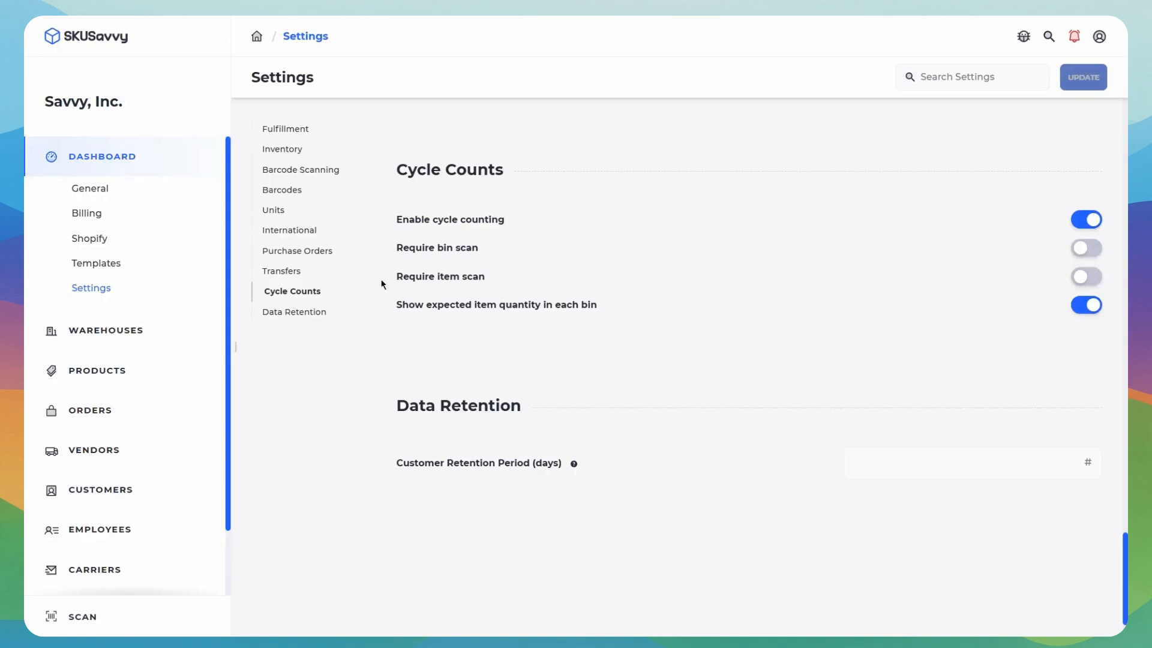
Open the Cycle Counts list in the Austin Warehouse's inventory.
{"action": "left_click", "coordinate": [128, 334]}
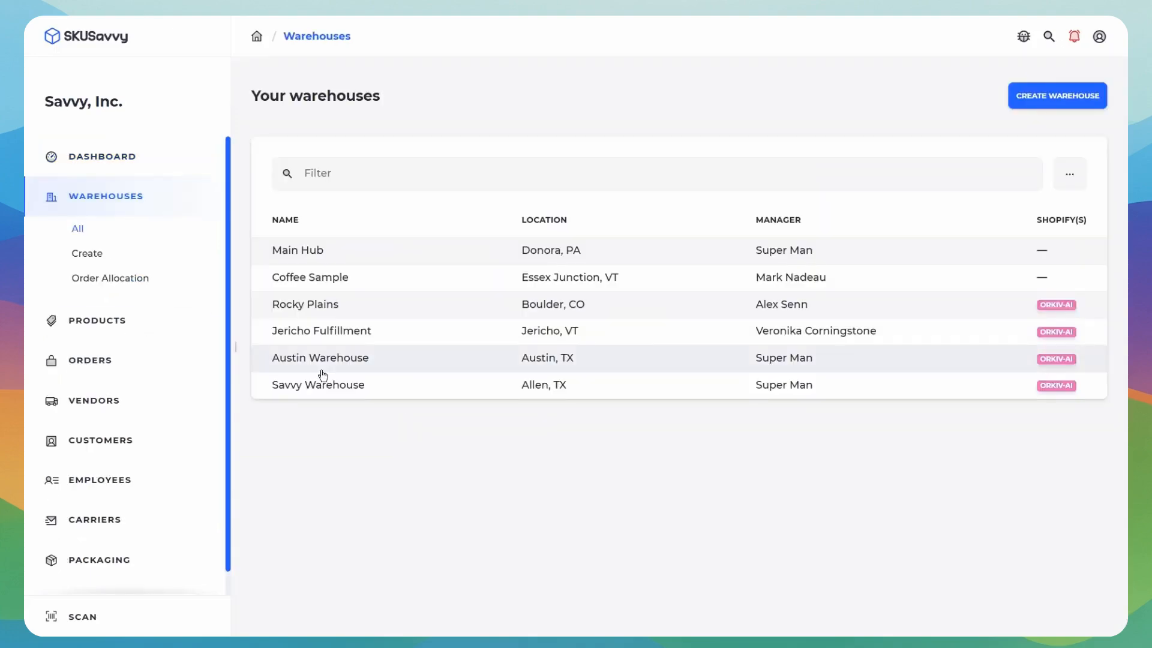
{"action": "left_click", "coordinate": [362, 360]}
{"action": "left_click", "coordinate": [116, 291]}
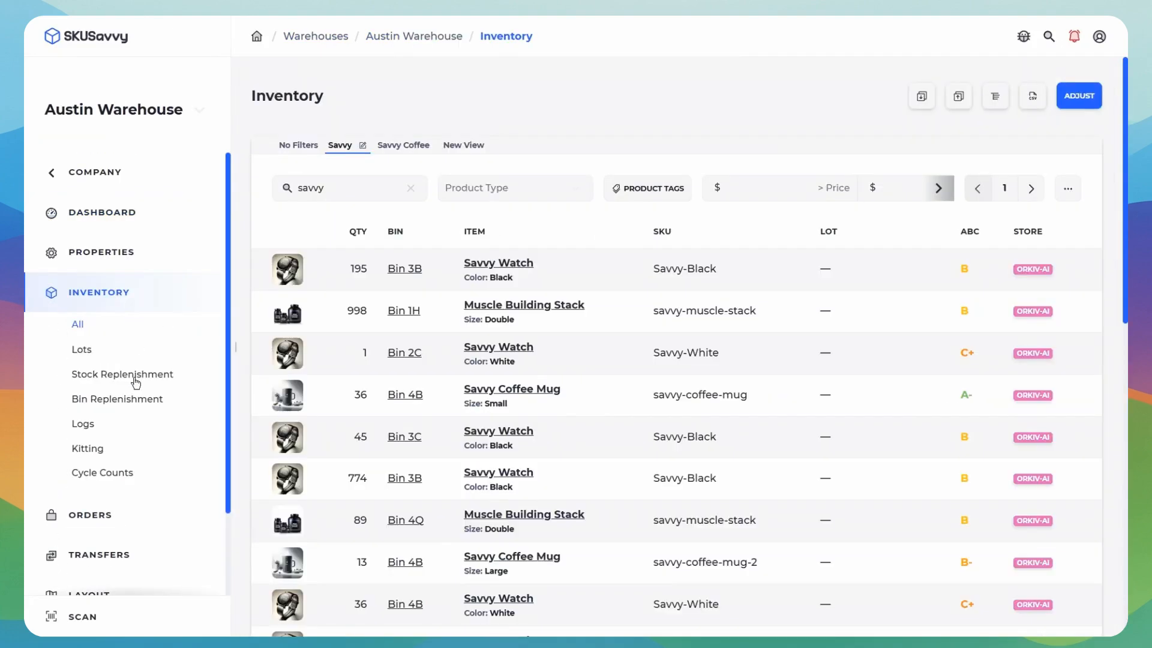
{"action": "left_click", "coordinate": [109, 474]}
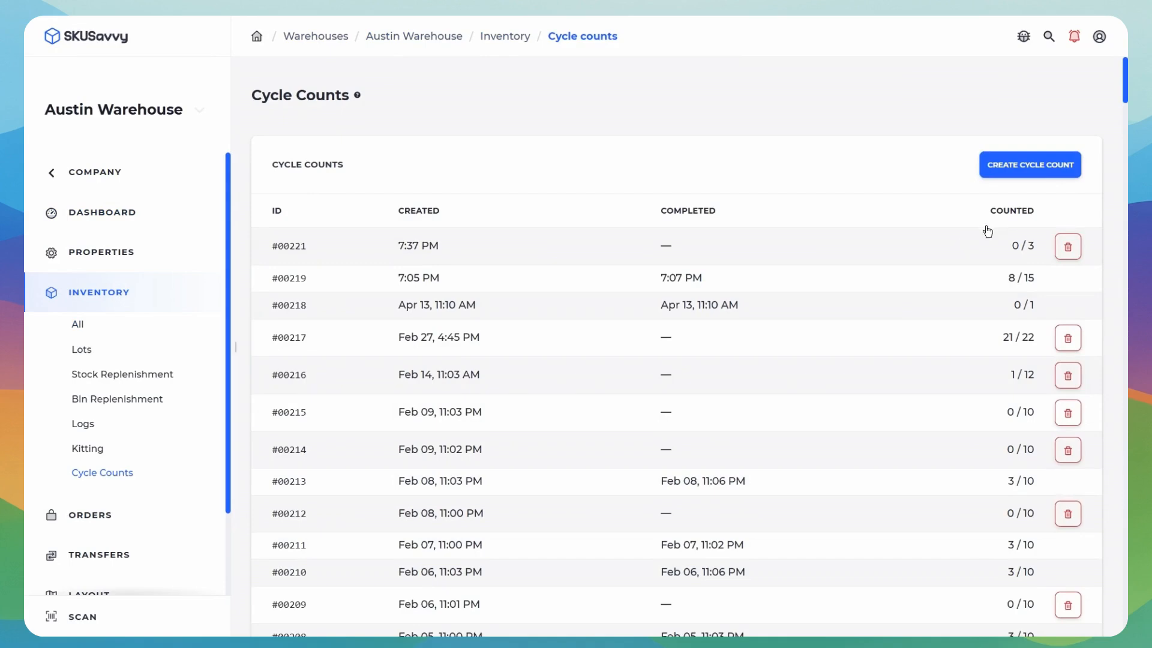
Set up a new automatic cycle count and assign two employees to it, one of them the Warehouse Manager.
{"action": "left_click", "coordinate": [1014, 169]}
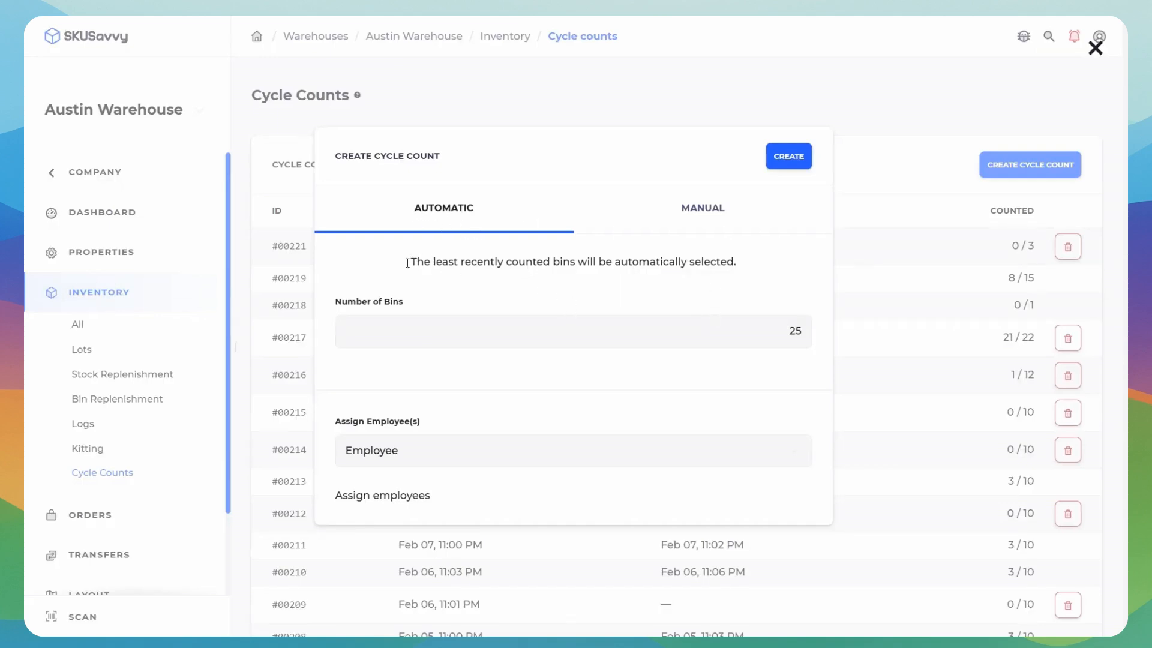
{"action": "left_click_drag", "start_coordinate": [462, 268], "coordinate": [741, 272]}
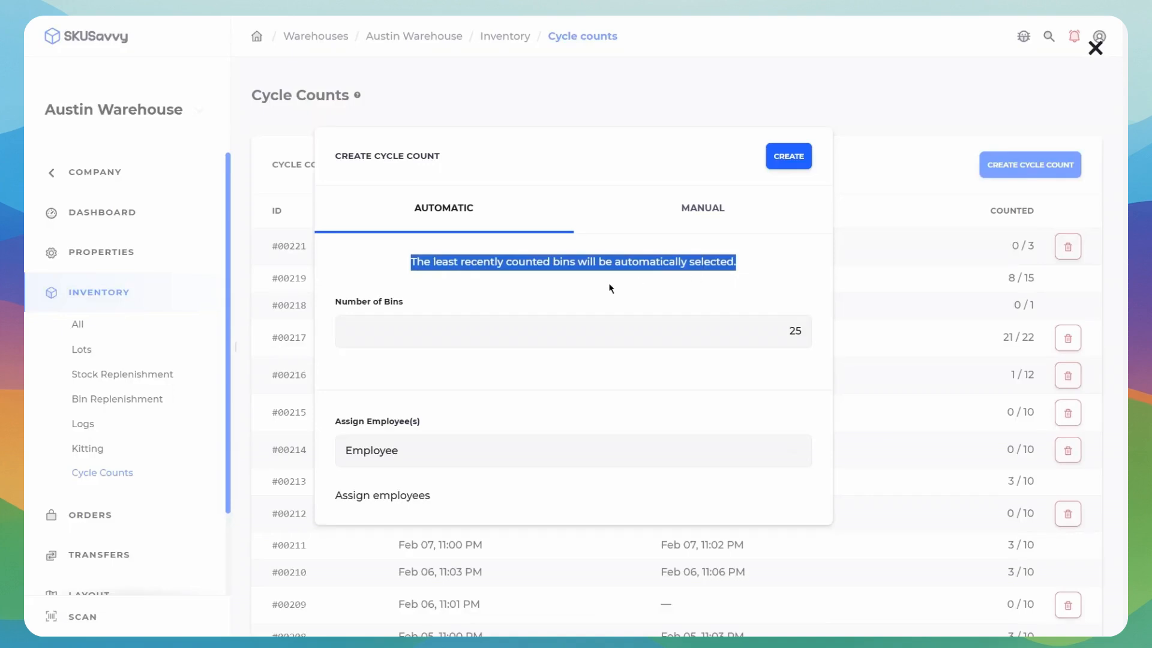
{"action": "left_click", "coordinate": [777, 270]}
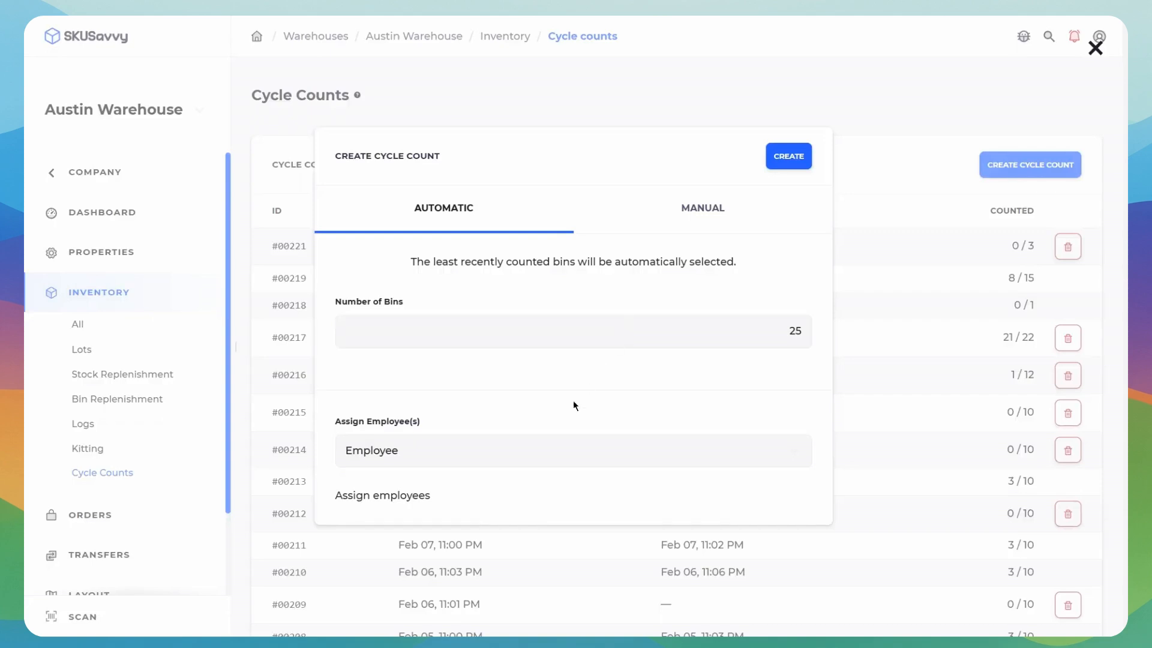
{"action": "left_click", "coordinate": [523, 451]}
{"action": "left_click", "coordinate": [488, 319]}
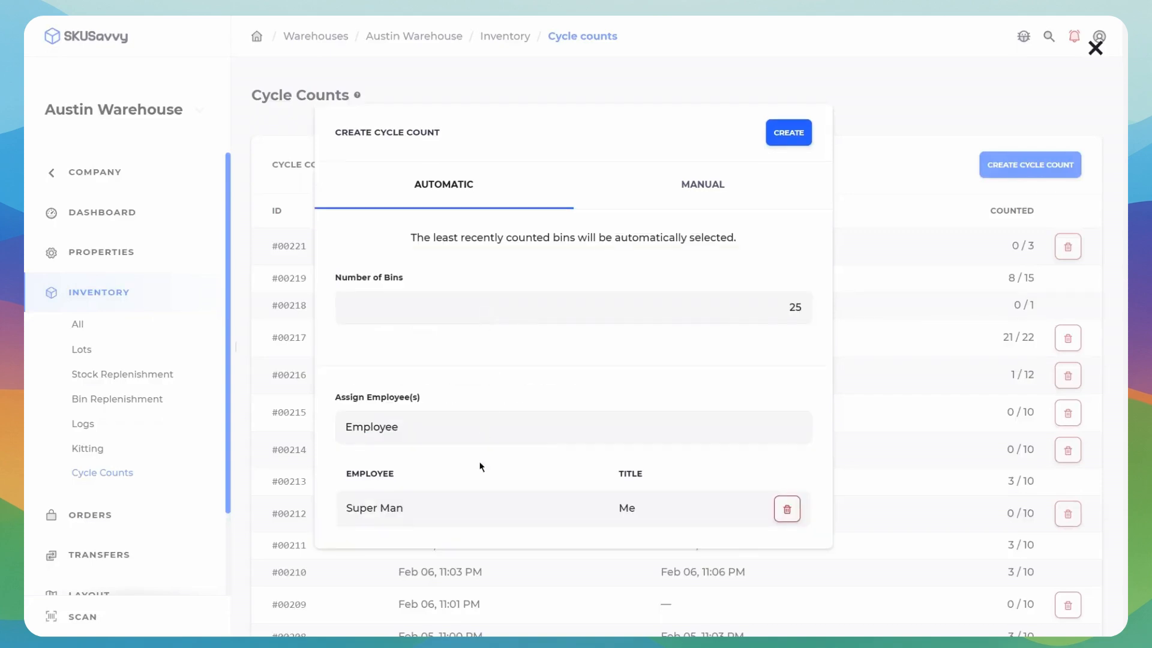
{"action": "left_click", "coordinate": [477, 433]}
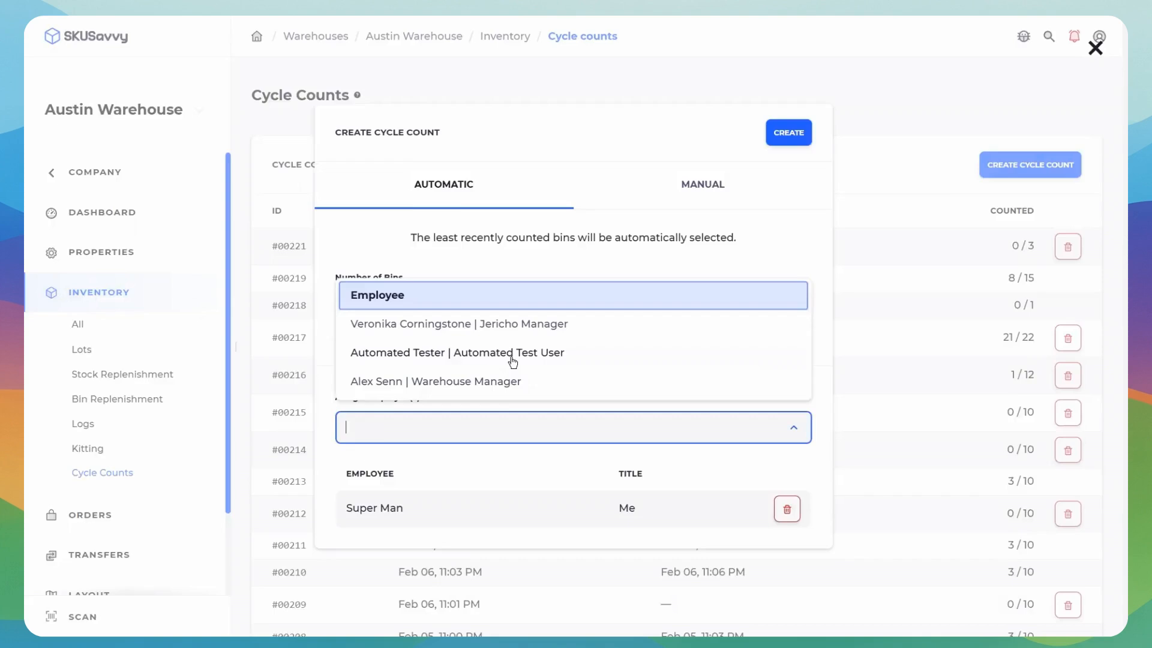
{"action": "left_click", "coordinate": [503, 382]}
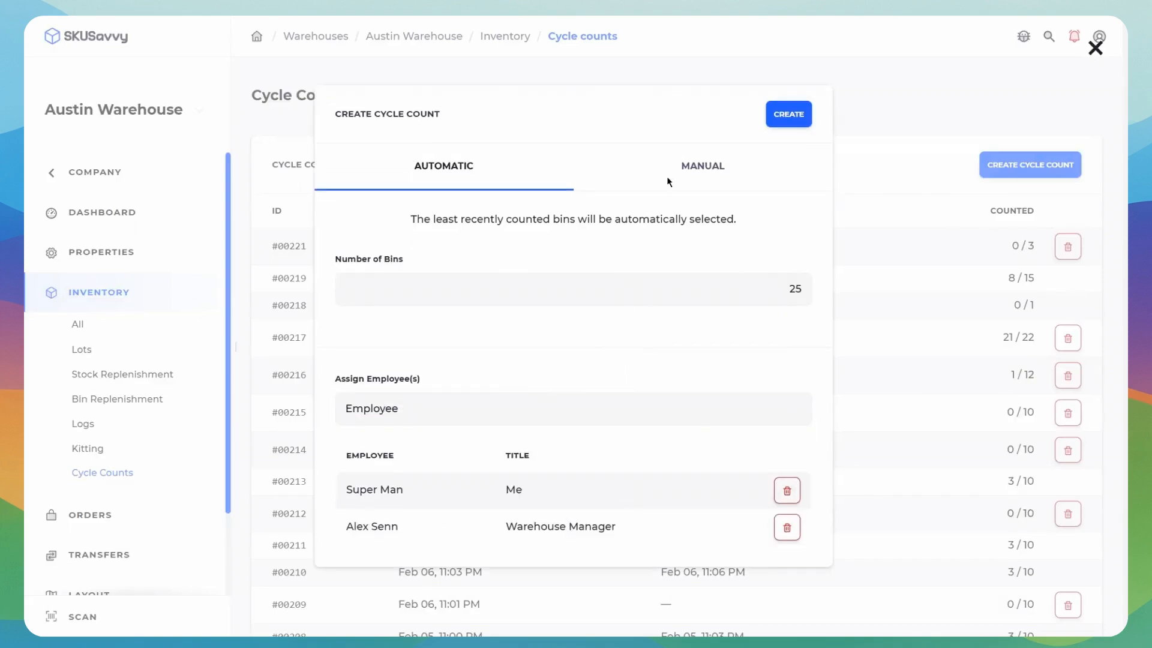
Look at the bins offered for a manual cycle count and close the form without creating a count.
{"action": "left_click", "coordinate": [708, 170]}
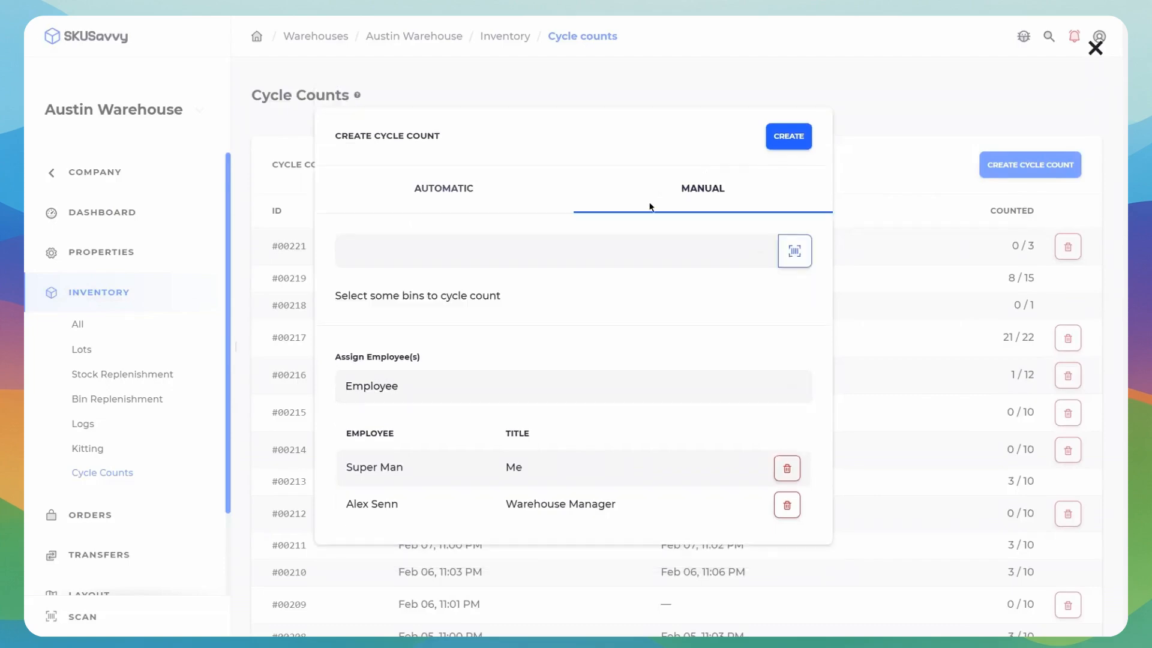
{"action": "left_click", "coordinate": [518, 257]}
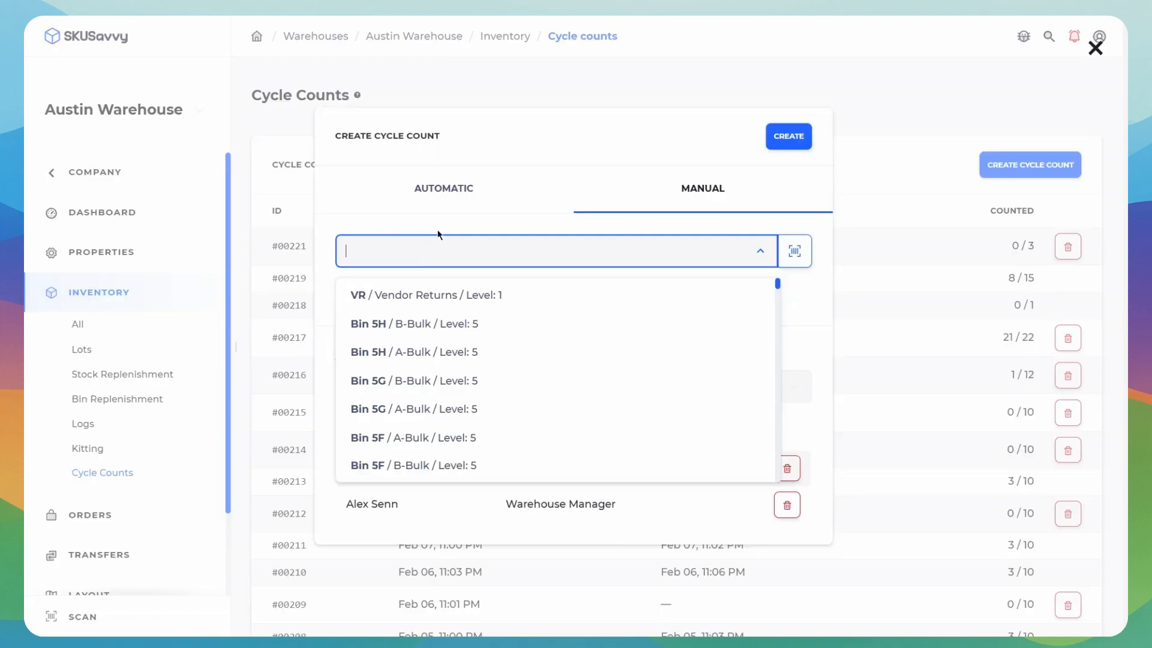
{"action": "left_click", "coordinate": [461, 229]}
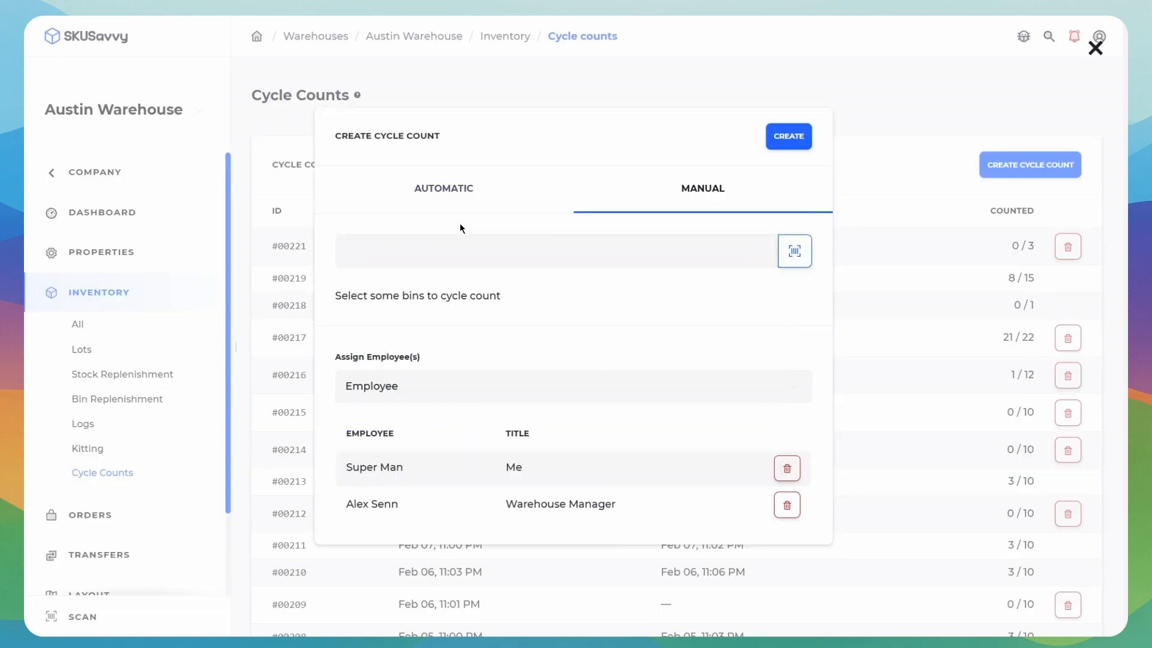
{"action": "left_click", "coordinate": [912, 247]}
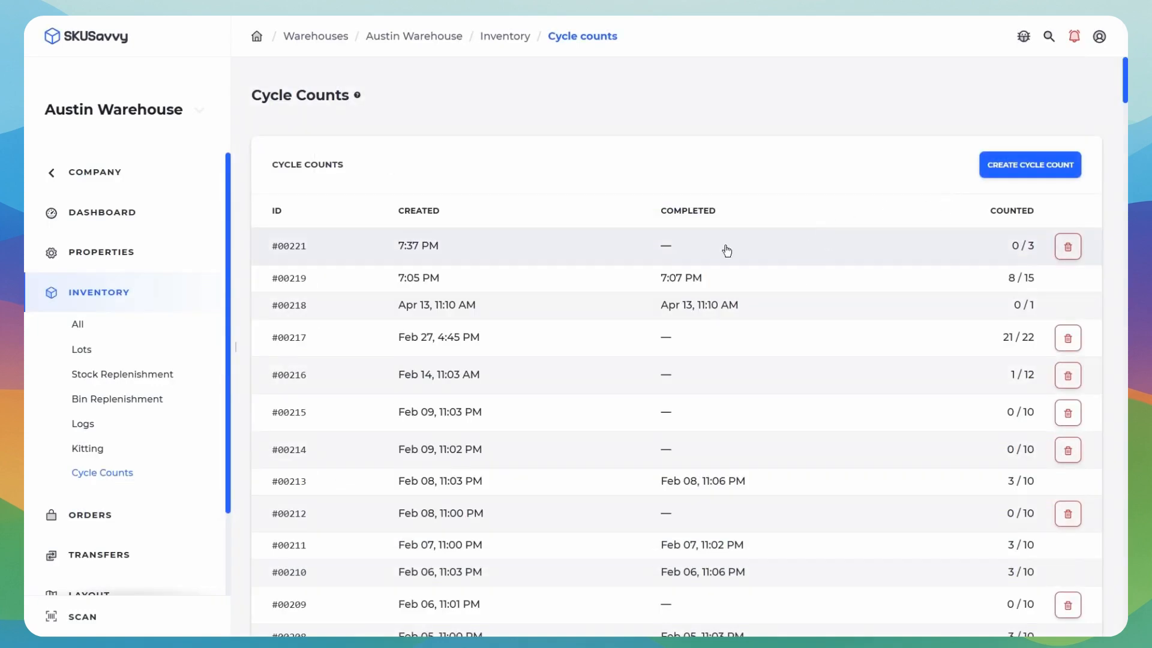
Review cycle count #00219 and the Bin 1A item counts of cycle count #00217, and return to the Cycle Counts list.
{"action": "left_click", "coordinate": [730, 288]}
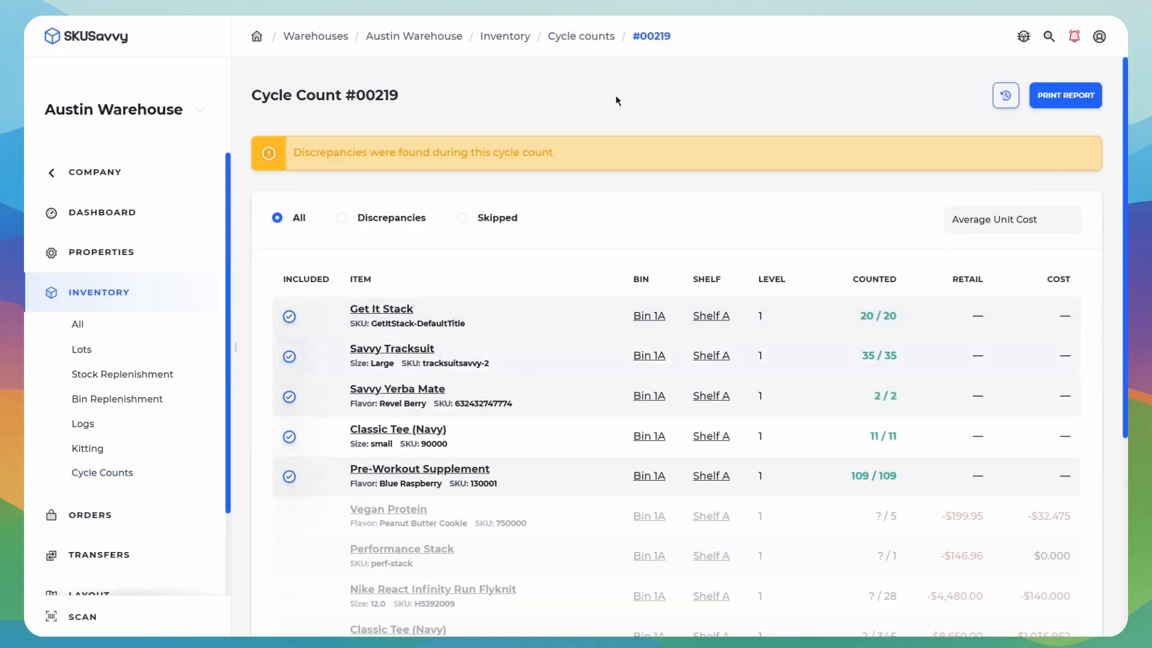
{"action": "left_click", "coordinate": [584, 36]}
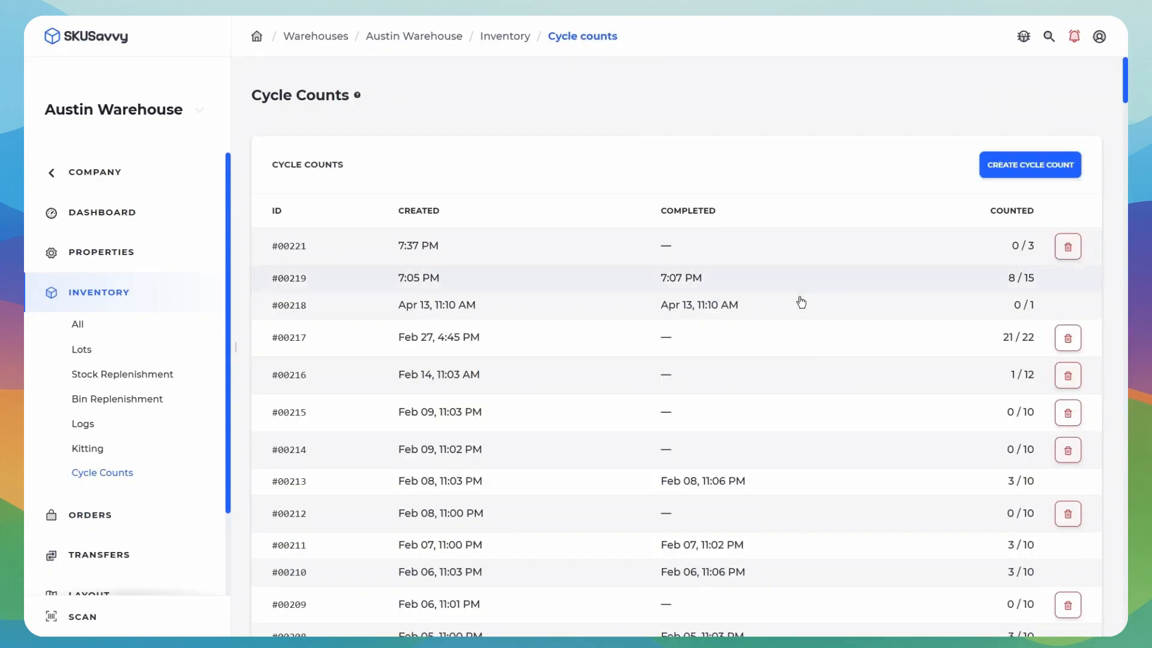
{"action": "left_click", "coordinate": [821, 347]}
{"action": "left_click", "coordinate": [922, 143]}
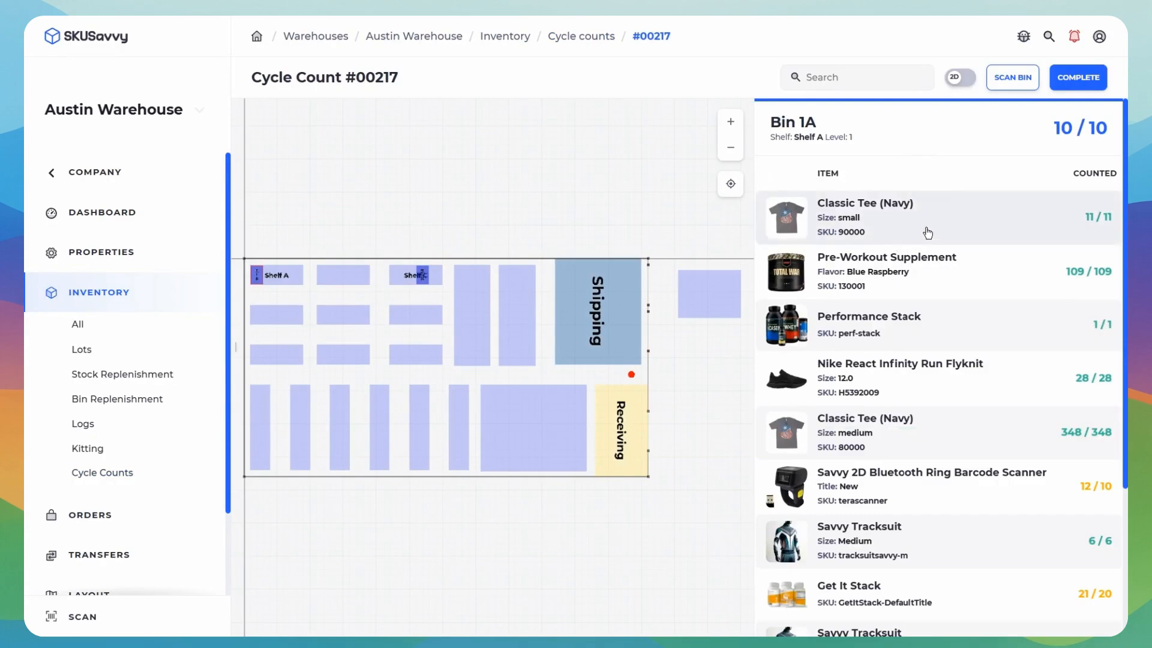
{"action": "scroll", "coordinate": [915, 282], "scroll_direction": "down", "scroll_amount": 2}
{"action": "scroll", "coordinate": [916, 303], "scroll_direction": "down", "scroll_amount": 2}
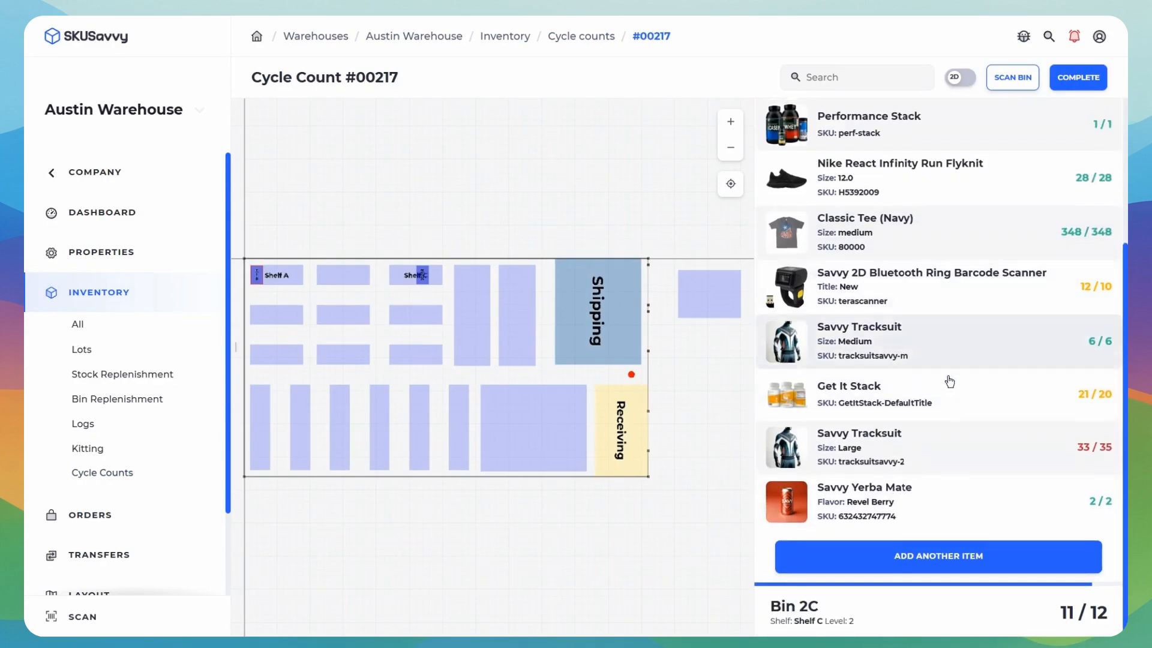
{"action": "scroll", "coordinate": [915, 212], "scroll_direction": "up", "scroll_amount": 3}
{"action": "scroll", "coordinate": [914, 211], "scroll_direction": "down", "scroll_amount": 2}
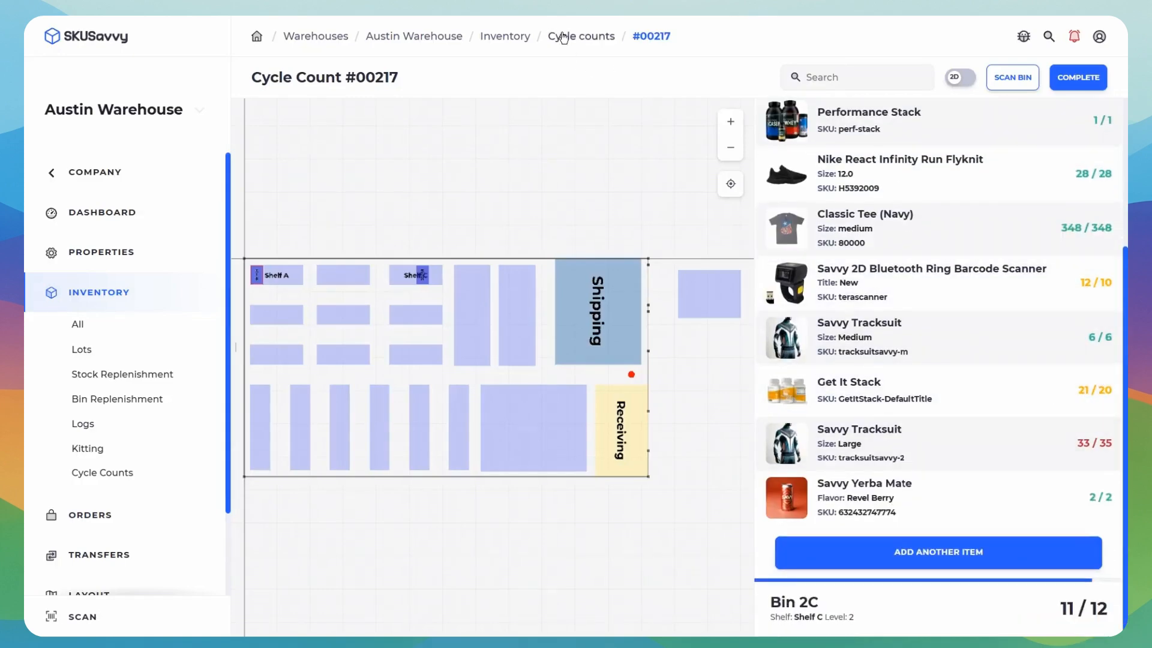
{"action": "left_click", "coordinate": [567, 36]}
Open cycle count #00221 and expand the items of Bin 3B.
{"action": "left_click", "coordinate": [665, 248]}
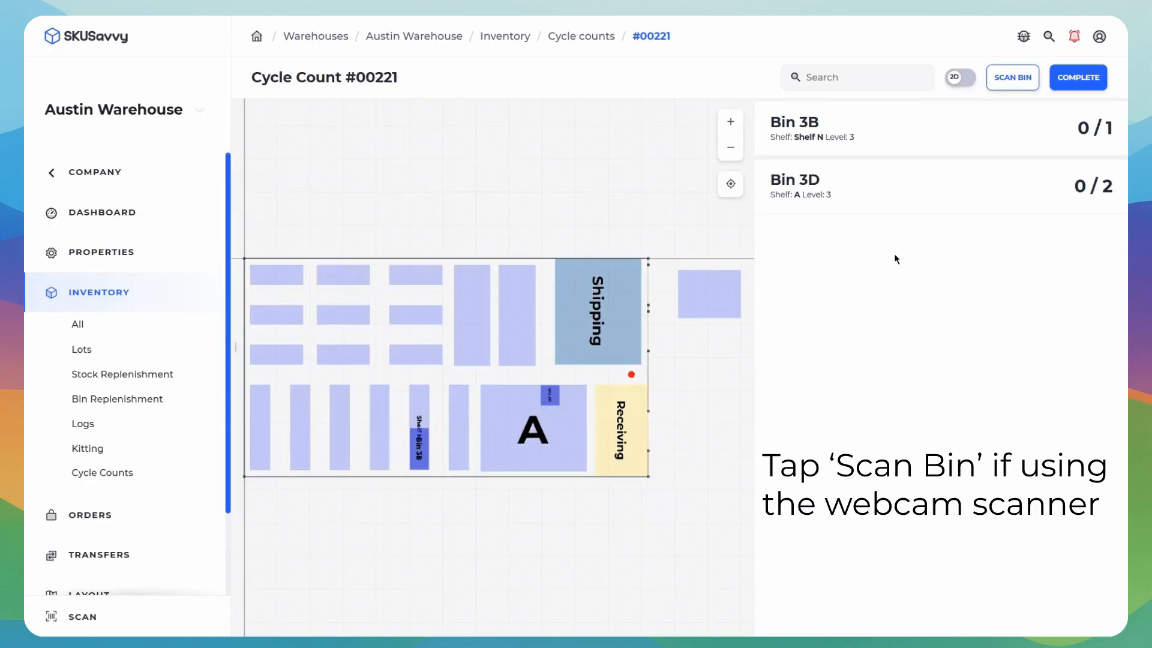
{"action": "left_click", "coordinate": [892, 140]}
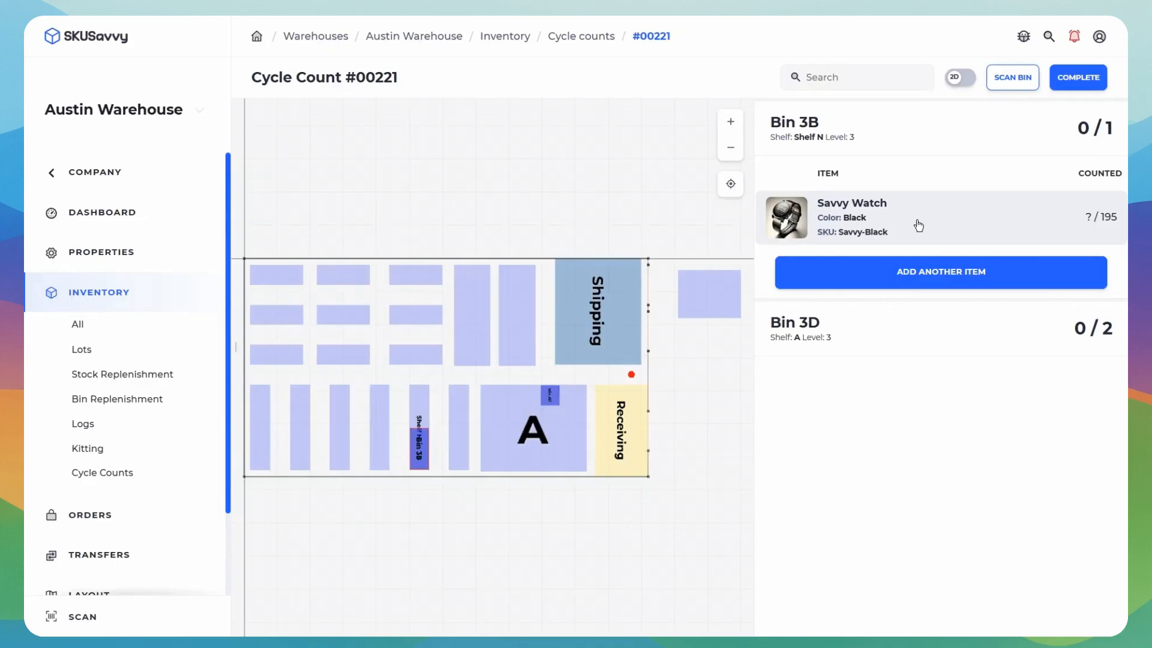
{"action": "left_click", "coordinate": [918, 225]}
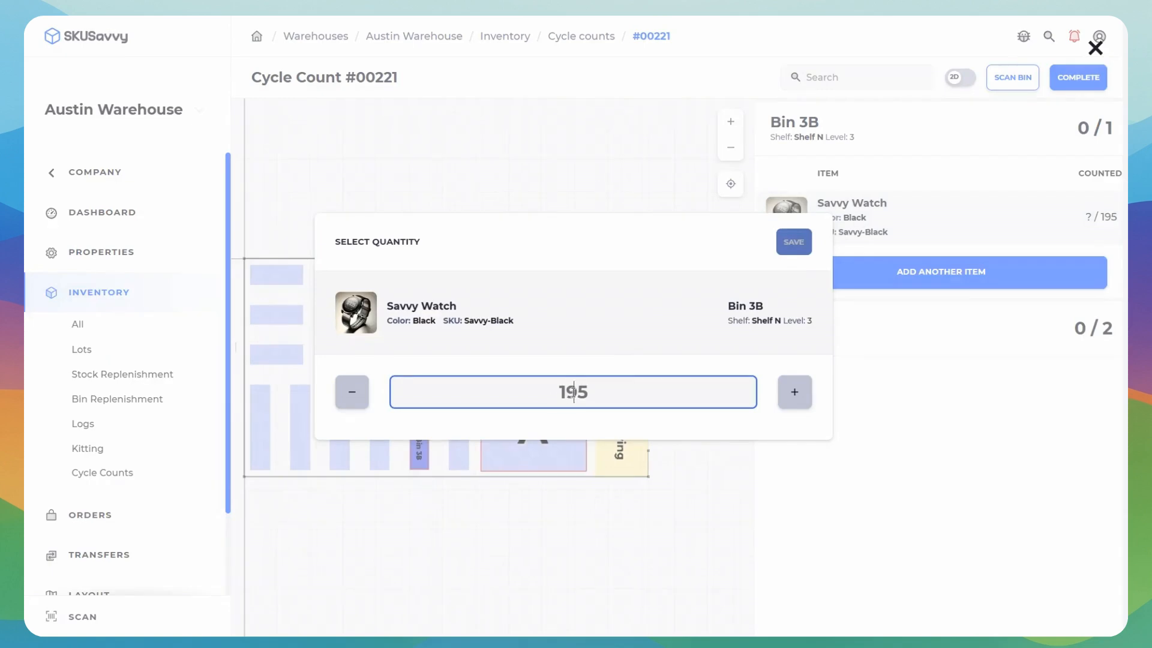
{"action": "type", "text": "195"}
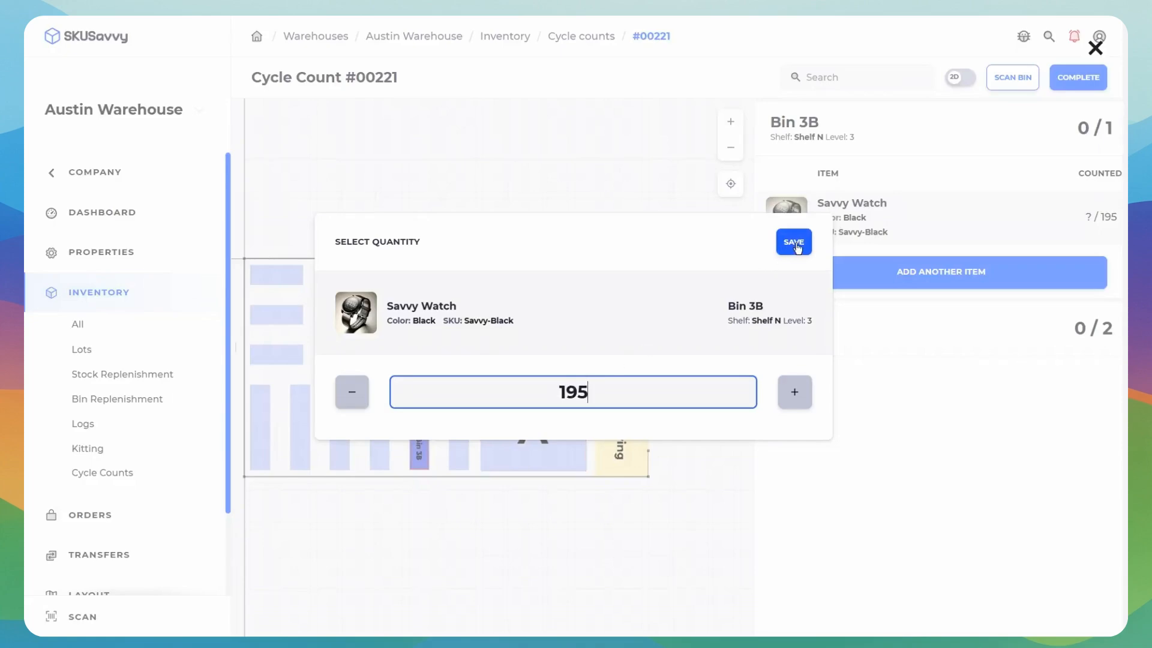
{"action": "left_click", "coordinate": [939, 351]}
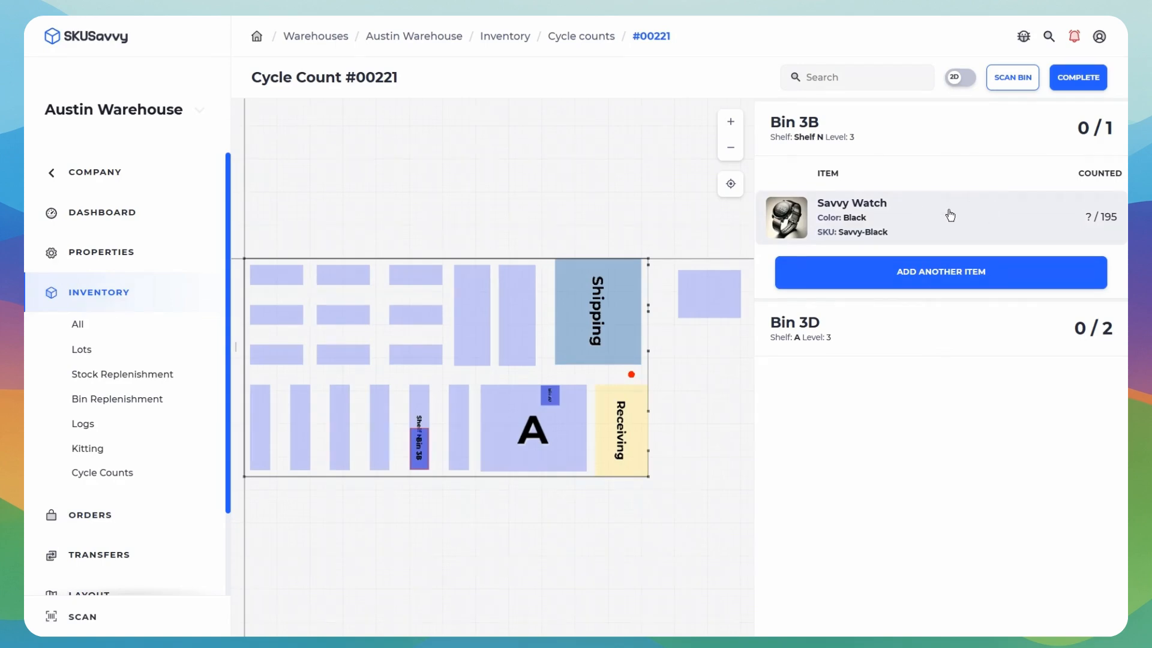
Record a counted quantity of 195 for the black Savvy Watch in Bin 3B.
{"action": "left_click", "coordinate": [951, 215]}
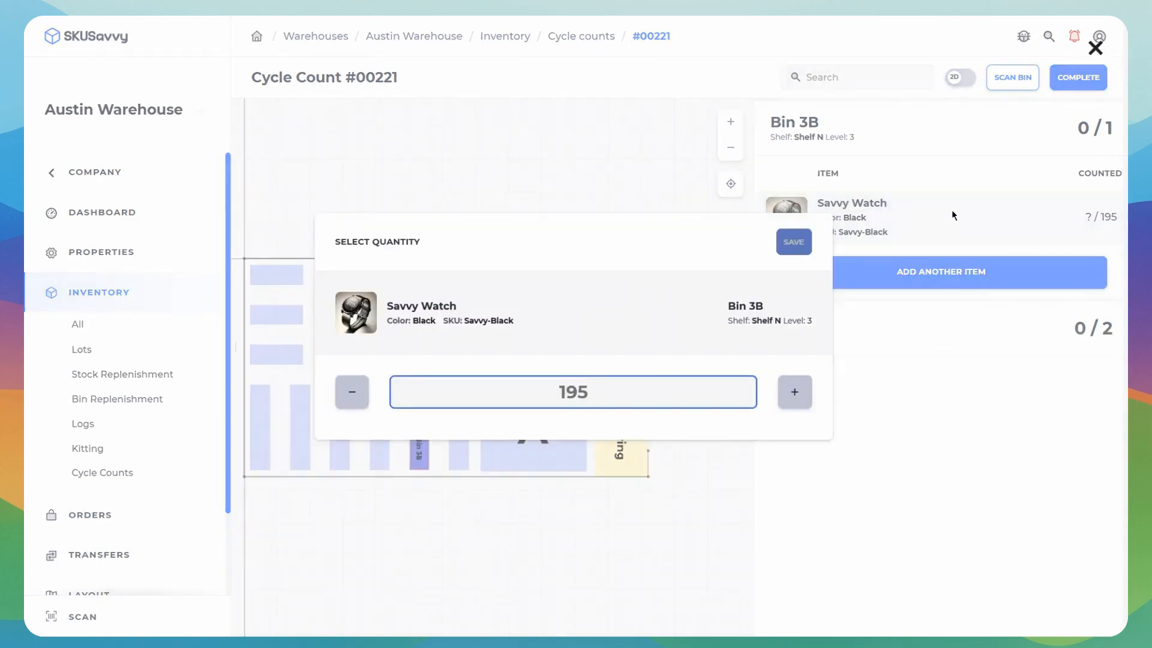
{"action": "type", "text": "195"}
{"action": "left_click", "coordinate": [801, 245]}
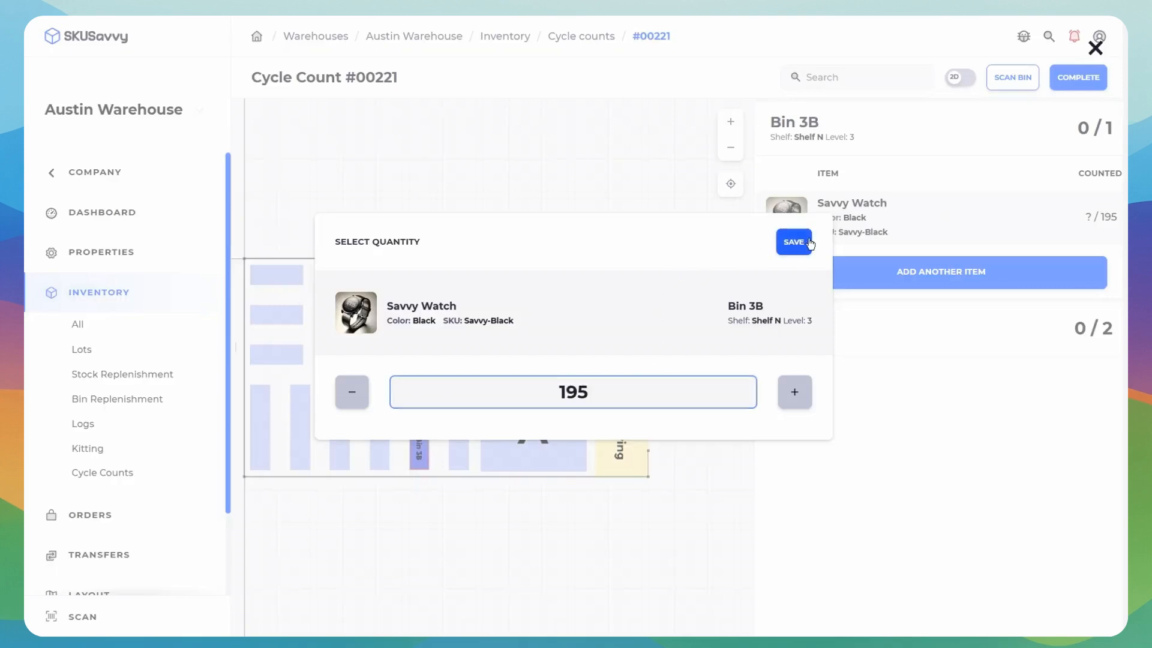
Add the white Blender Bottle 28oz to Bin 3B as another item with a quantity of 3.
{"action": "left_click", "coordinate": [959, 273]}
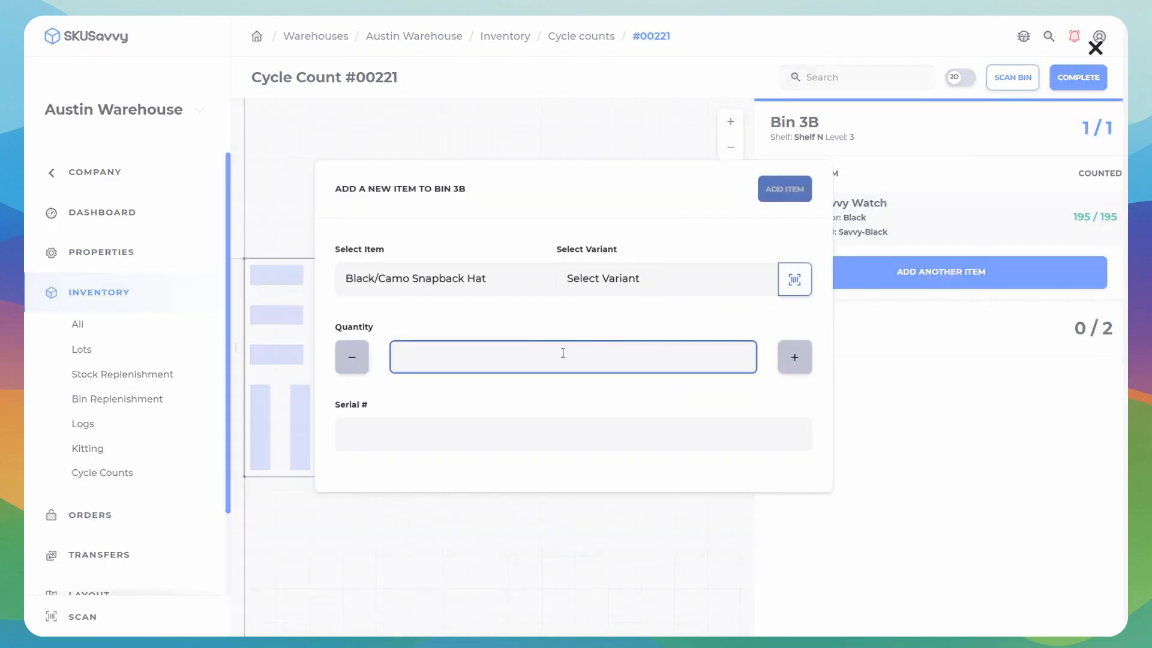
{"action": "left_click", "coordinate": [468, 279]}
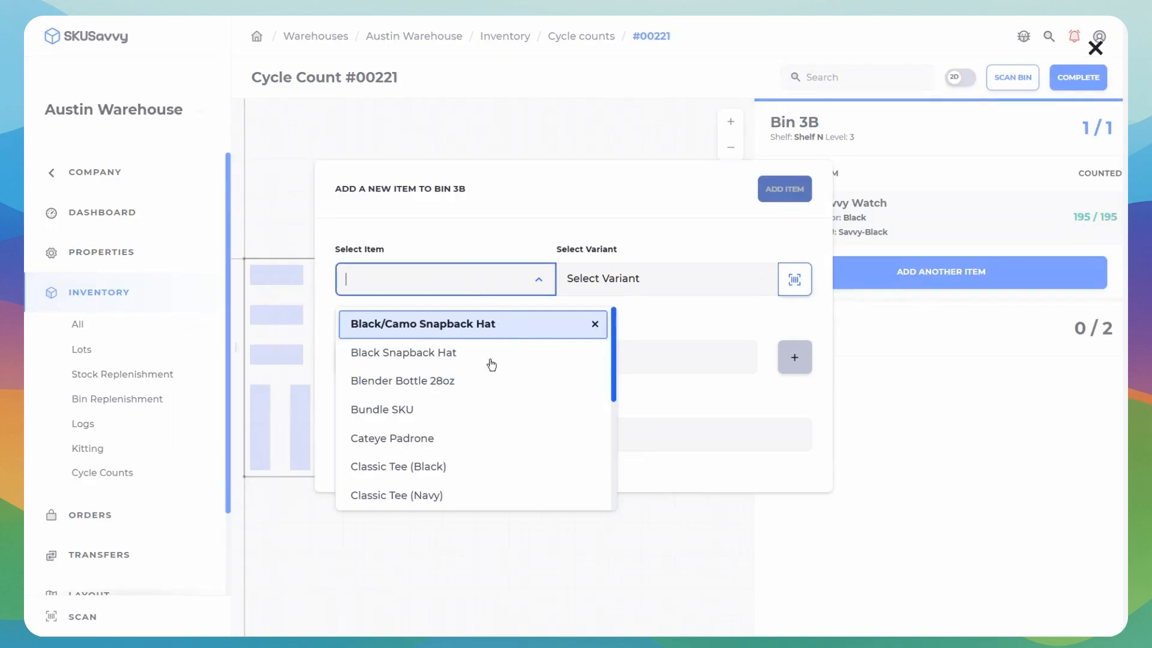
{"action": "left_click", "coordinate": [466, 381]}
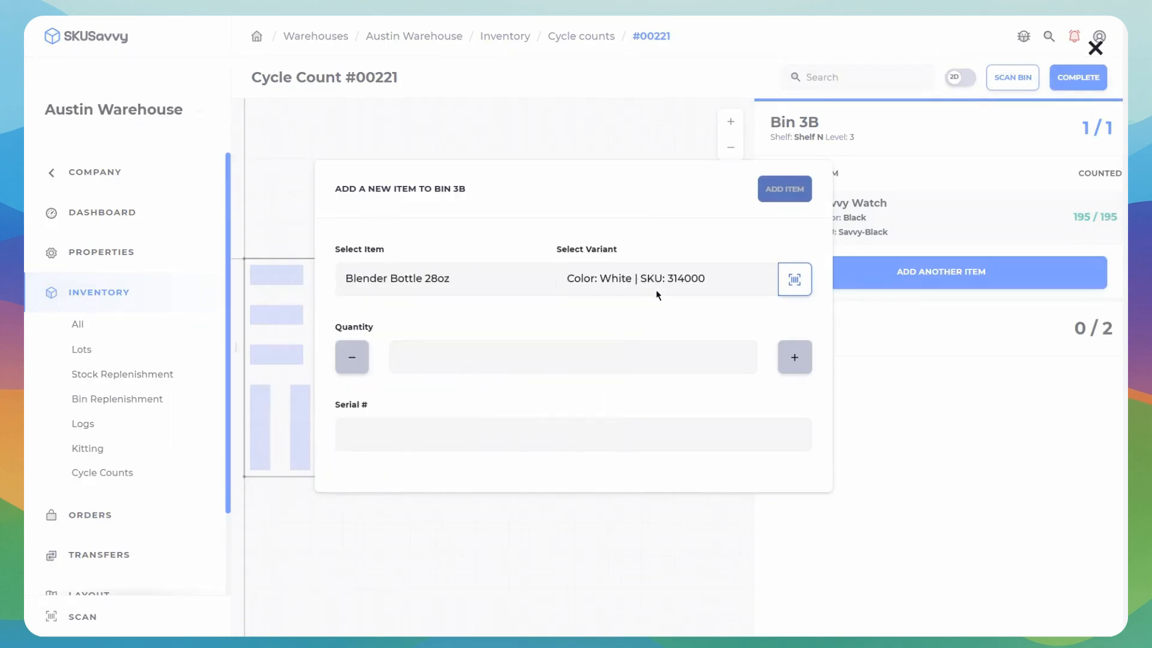
{"action": "left_click", "coordinate": [599, 362]}
{"action": "type", "text": "3"}
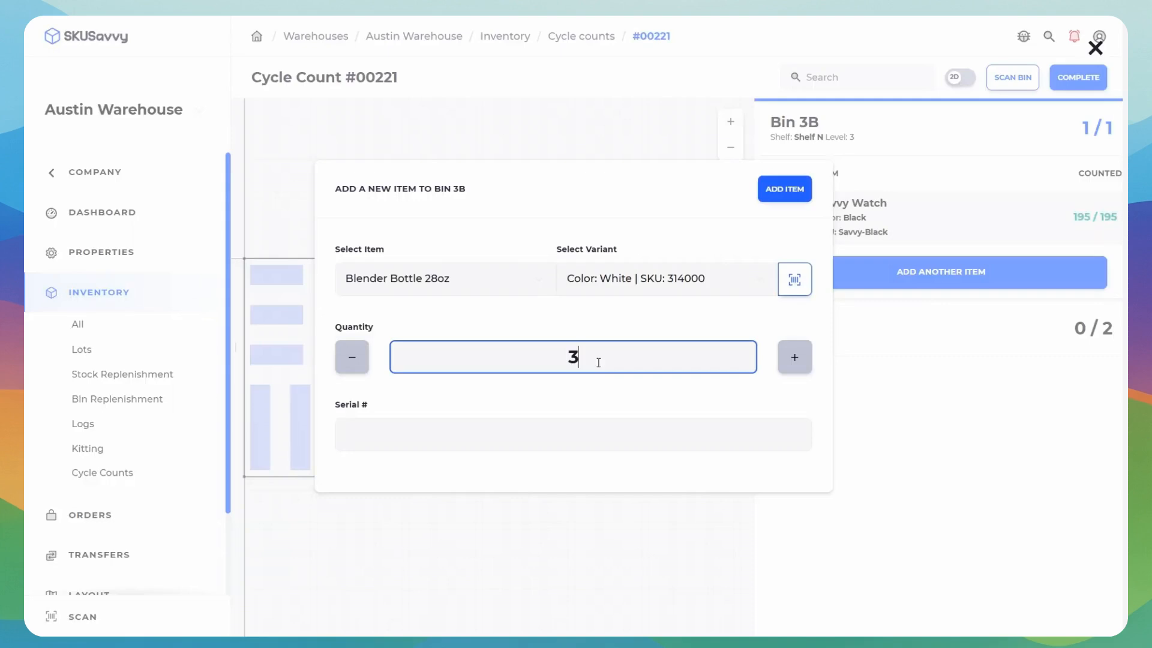
{"action": "left_click", "coordinate": [786, 191]}
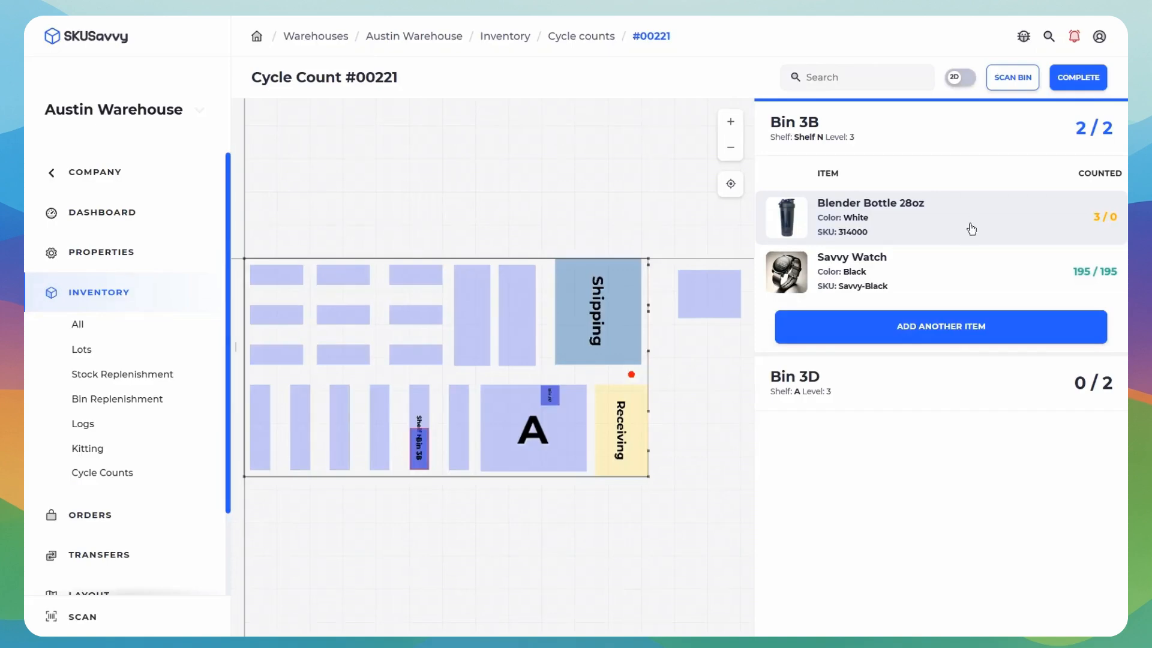
Expand Bin 3D and record a counted quantity of 43 for its black Savvy Watch.
{"action": "left_click", "coordinate": [928, 382]}
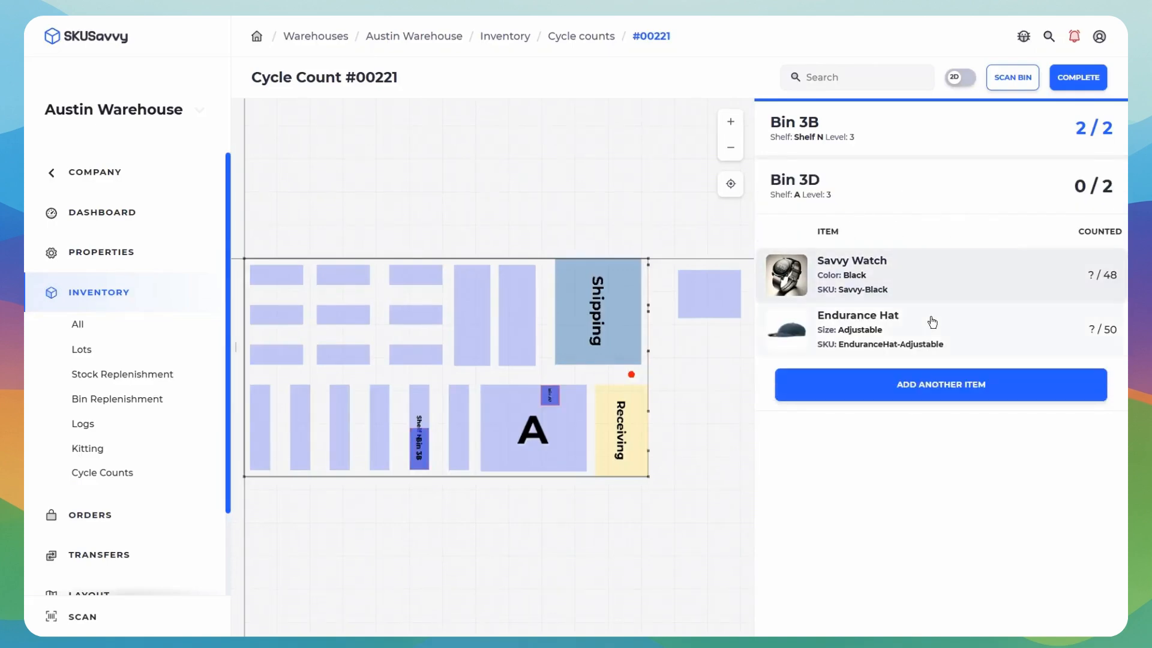
{"action": "left_click", "coordinate": [973, 276]}
{"action": "left_click", "coordinate": [658, 391]}
{"action": "type", "text": "48"}
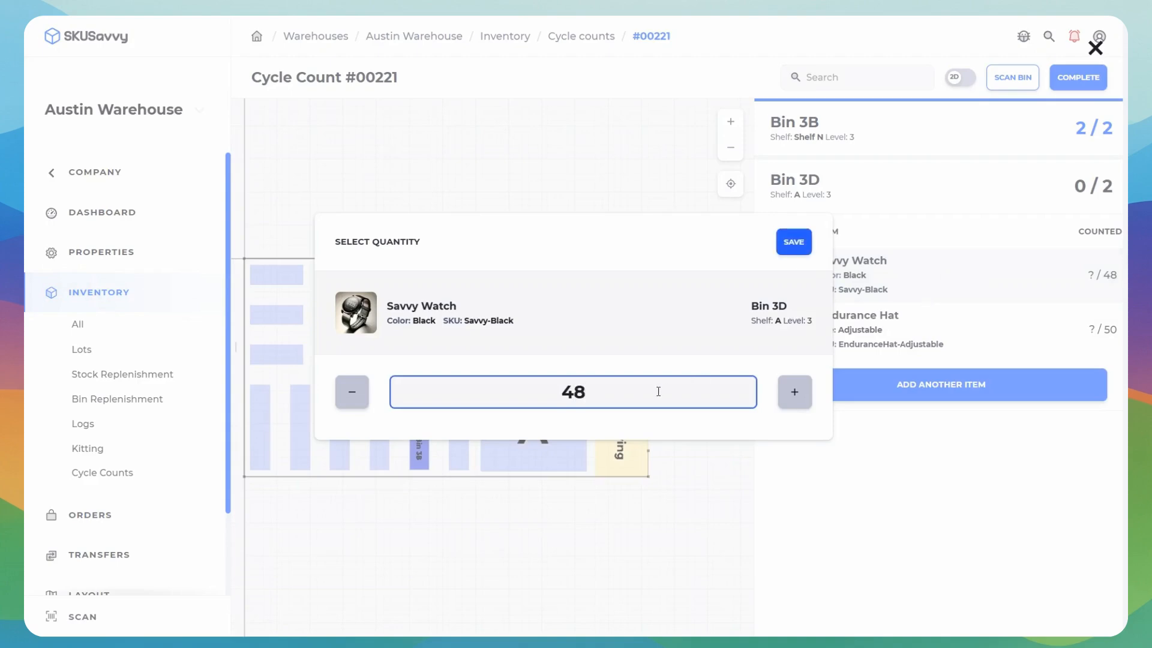
{"action": "key", "text": "BackSpace"}
{"action": "type", "text": "3"}
{"action": "left_click", "coordinate": [789, 240]}
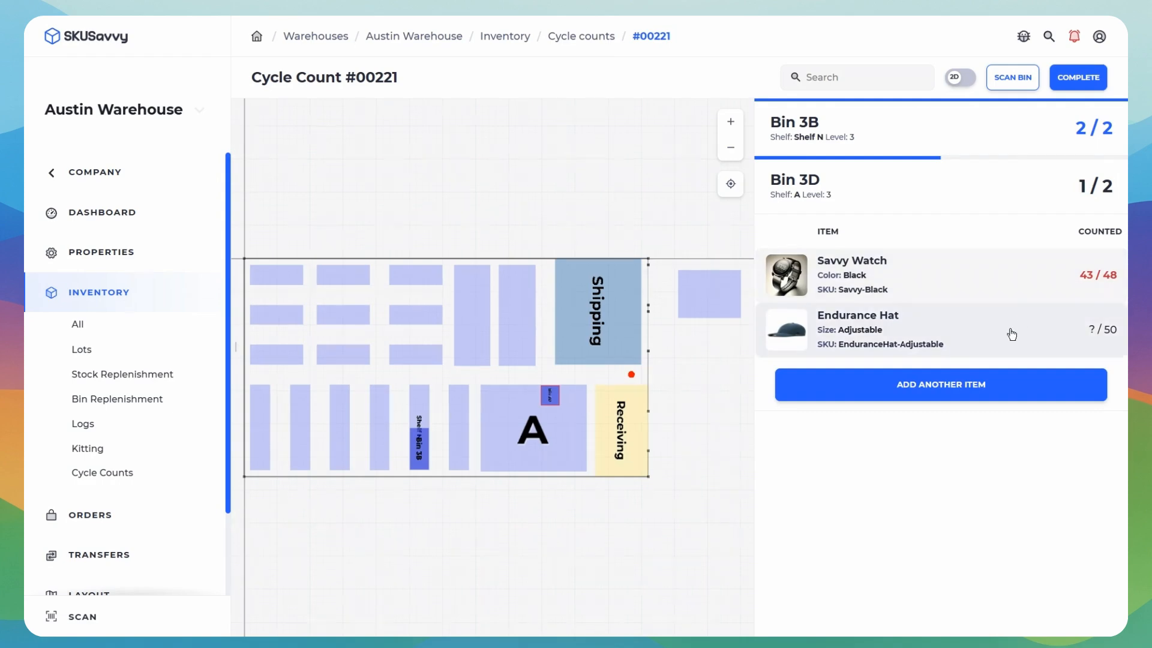
Try excluding and re-including the Endurance Hat and Savvy Watch in the cycle count confirmation, and cancel without completing.
{"action": "left_click", "coordinate": [1080, 81]}
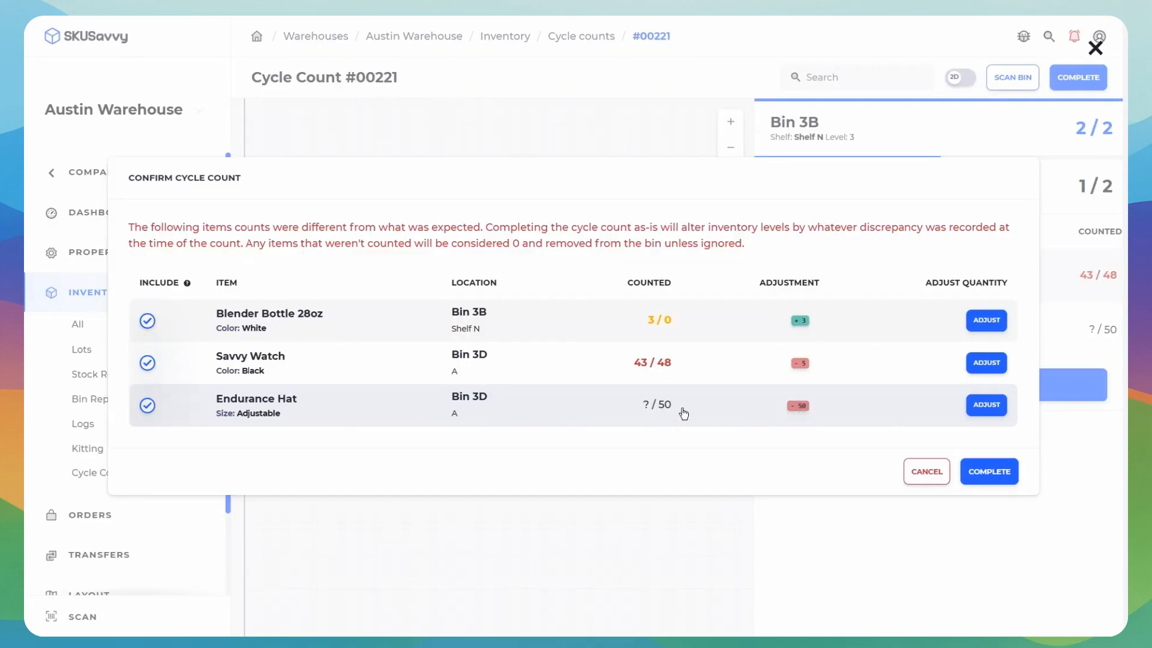
{"action": "left_click", "coordinate": [147, 408]}
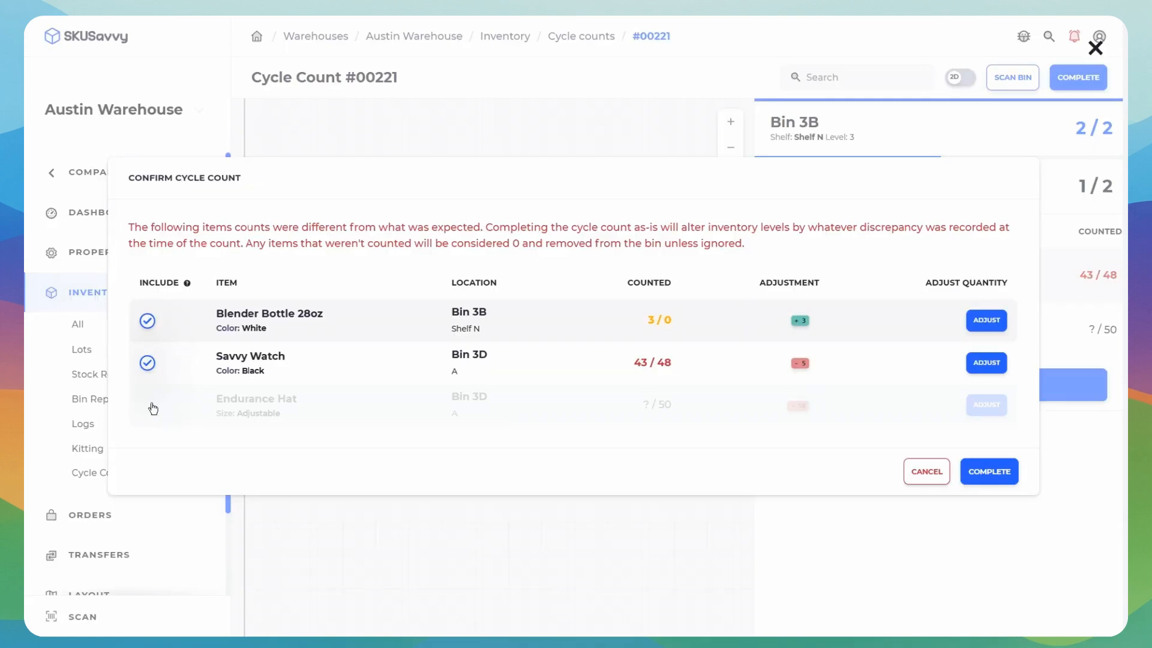
{"action": "left_click", "coordinate": [147, 363]}
{"action": "left_click", "coordinate": [149, 369]}
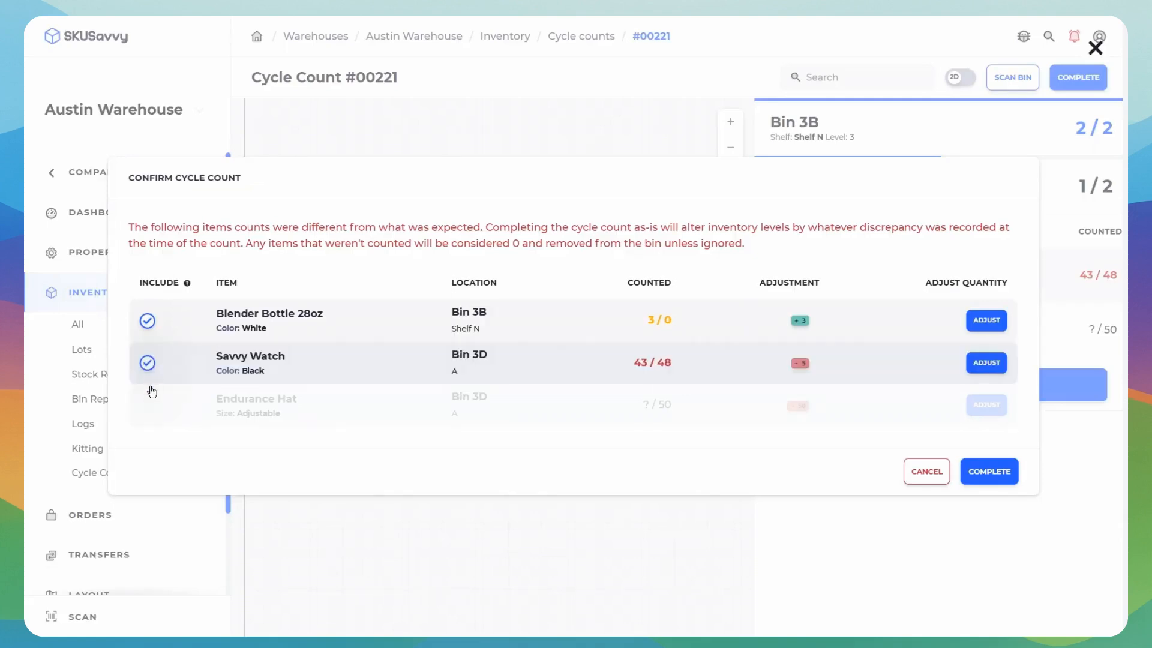
{"action": "left_click", "coordinate": [147, 408]}
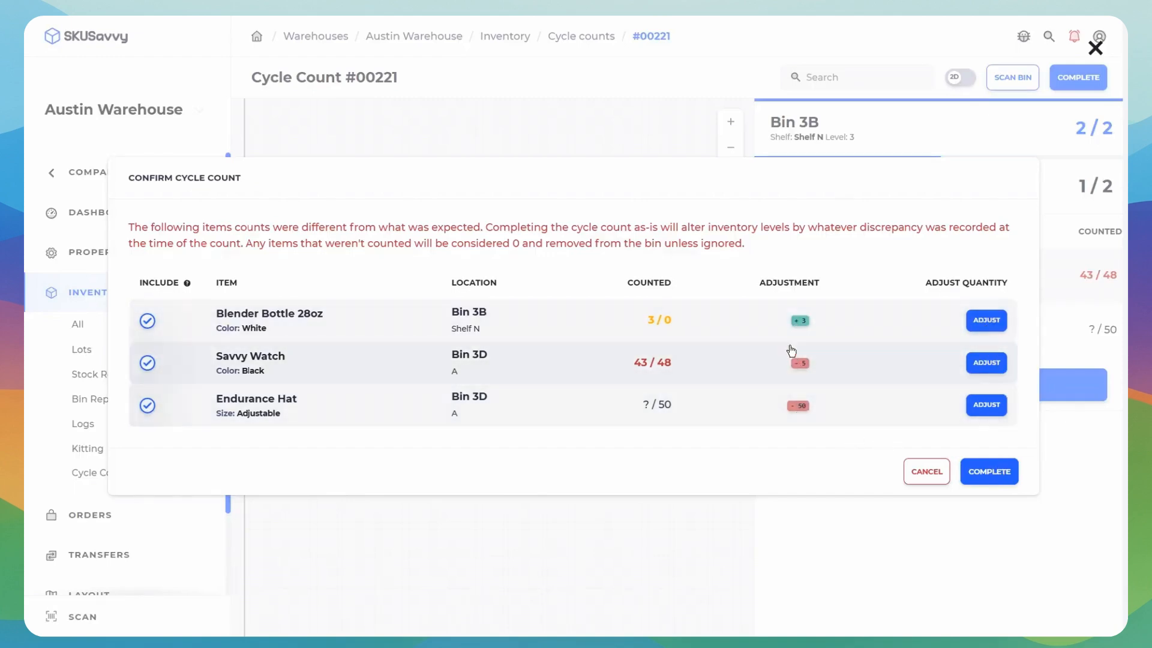
{"action": "left_click", "coordinate": [926, 474]}
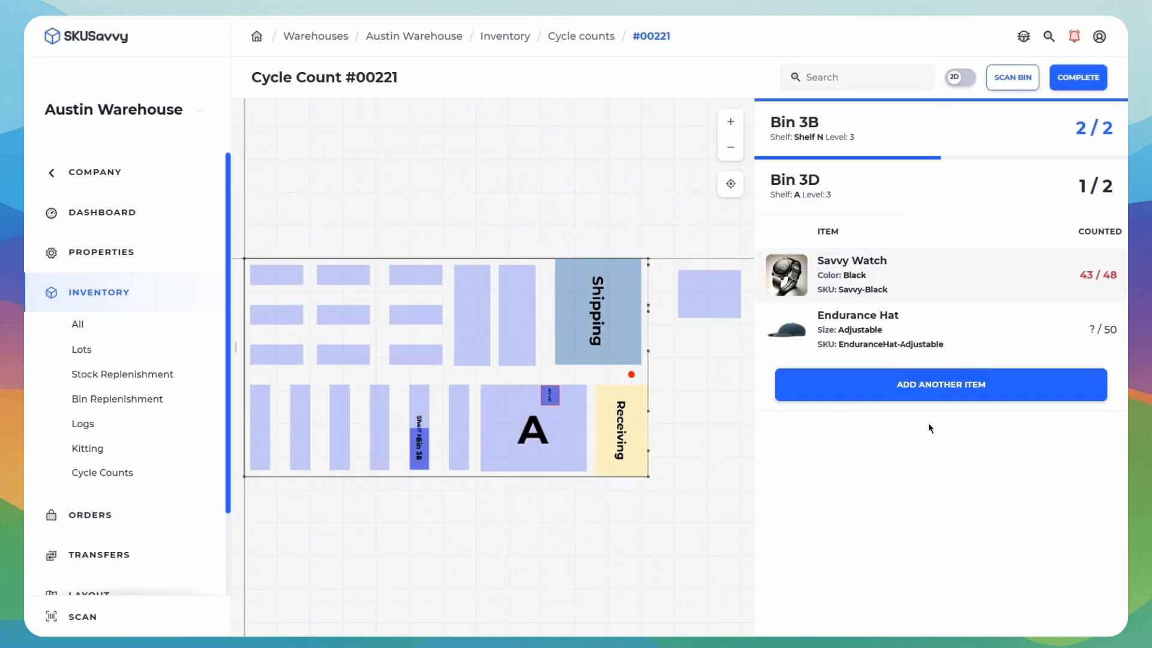
Record a counted quantity of 50 for the Endurance Hat in Bin 3D and complete the cycle count with both discrepancies included.
{"action": "left_click", "coordinate": [1008, 335]}
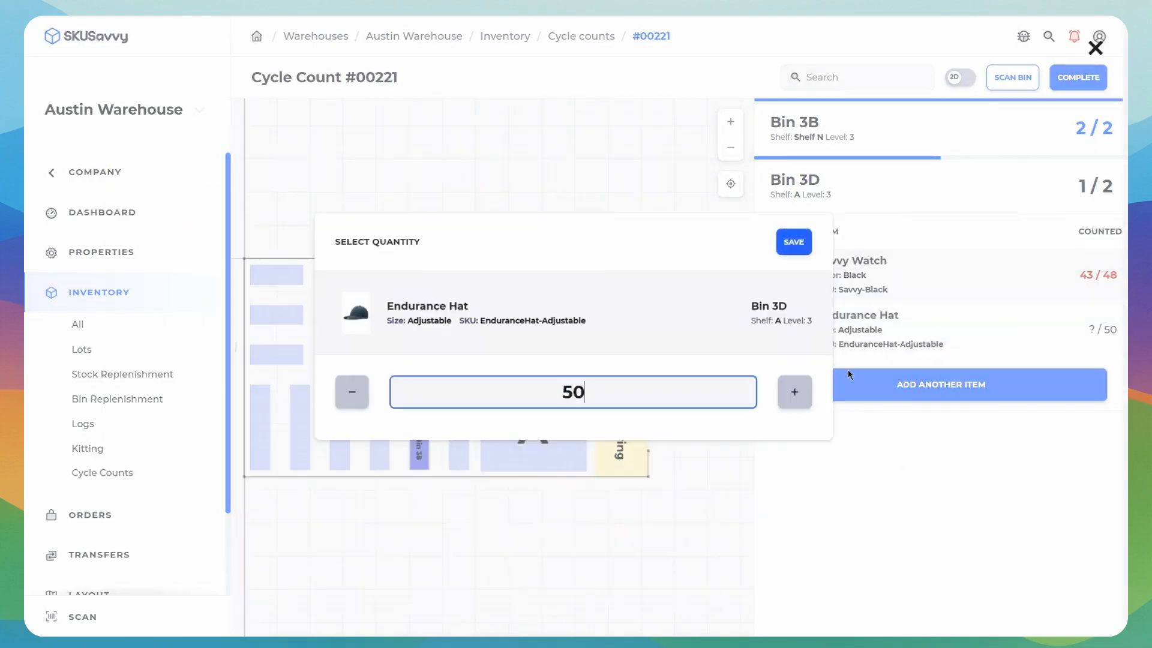
{"action": "left_click", "coordinate": [797, 243]}
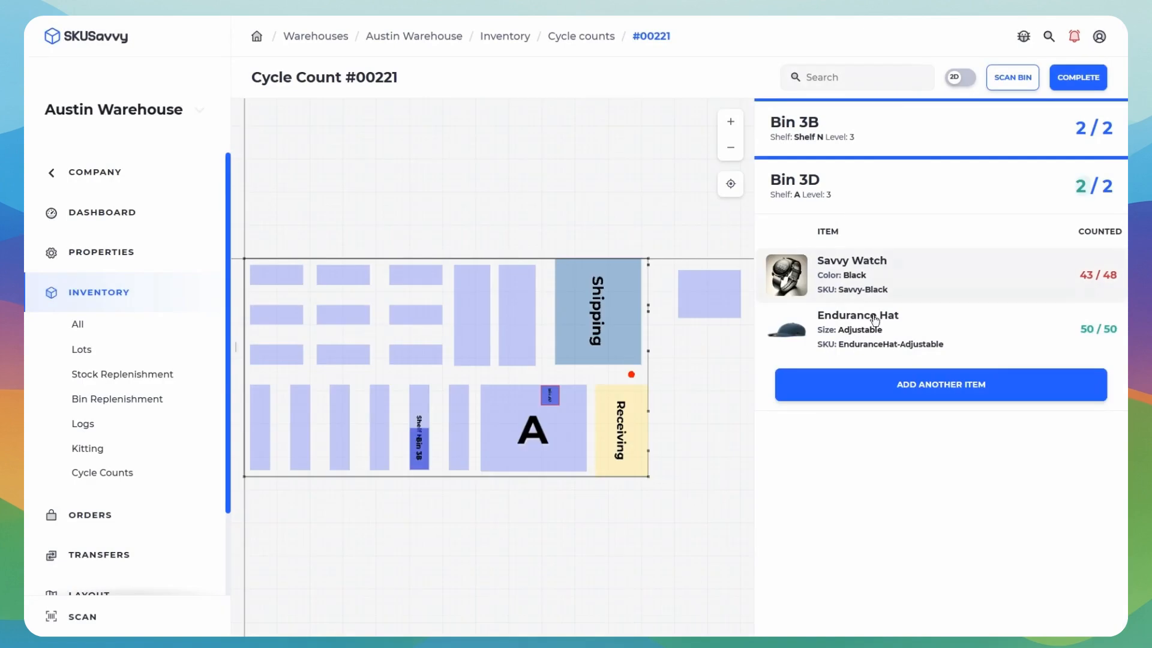
{"action": "left_click", "coordinate": [1080, 84]}
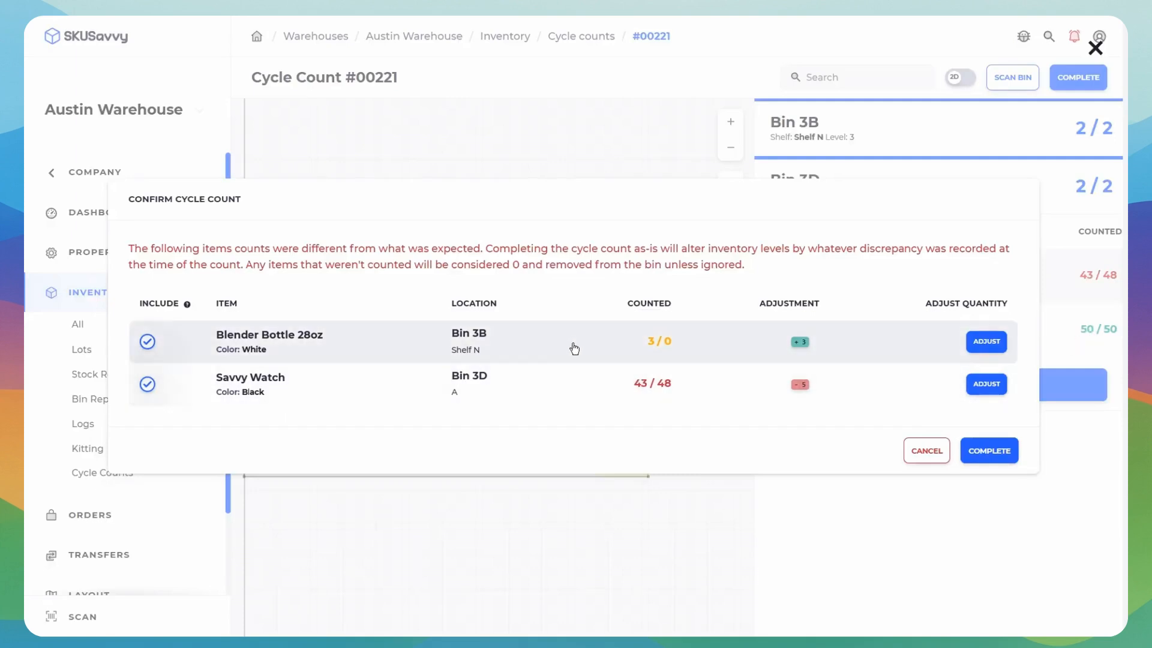
{"action": "left_click", "coordinate": [996, 455]}
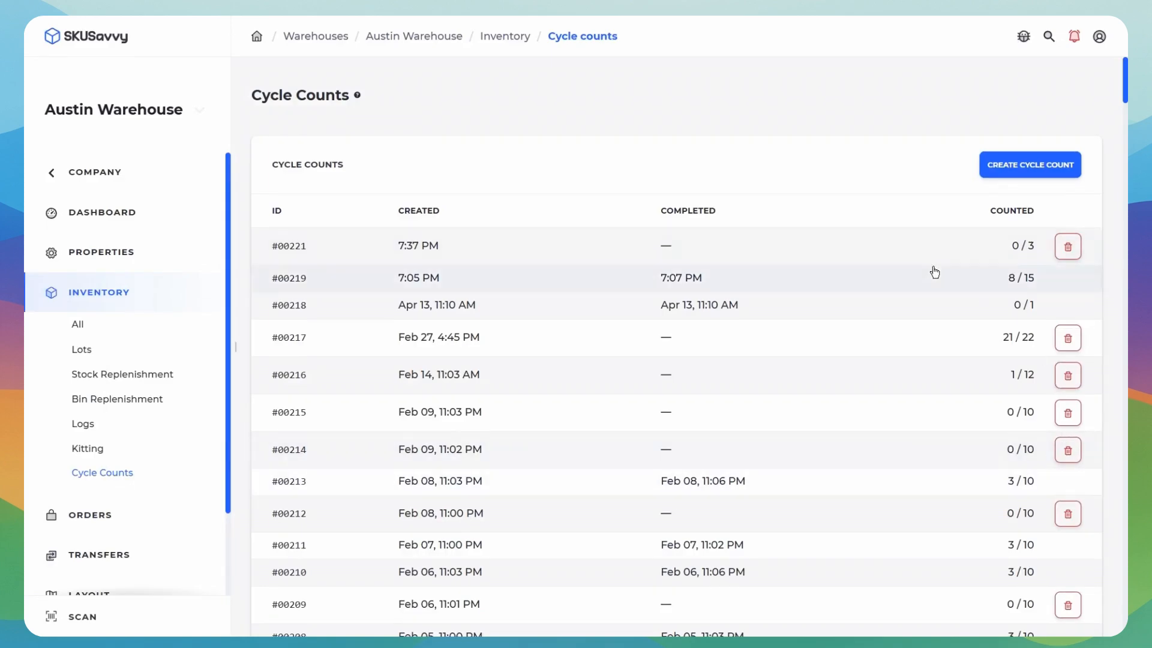
Review the discrepancies and the log entry of completed cycle count #00221, and return to its report.
{"action": "left_click", "coordinate": [625, 247]}
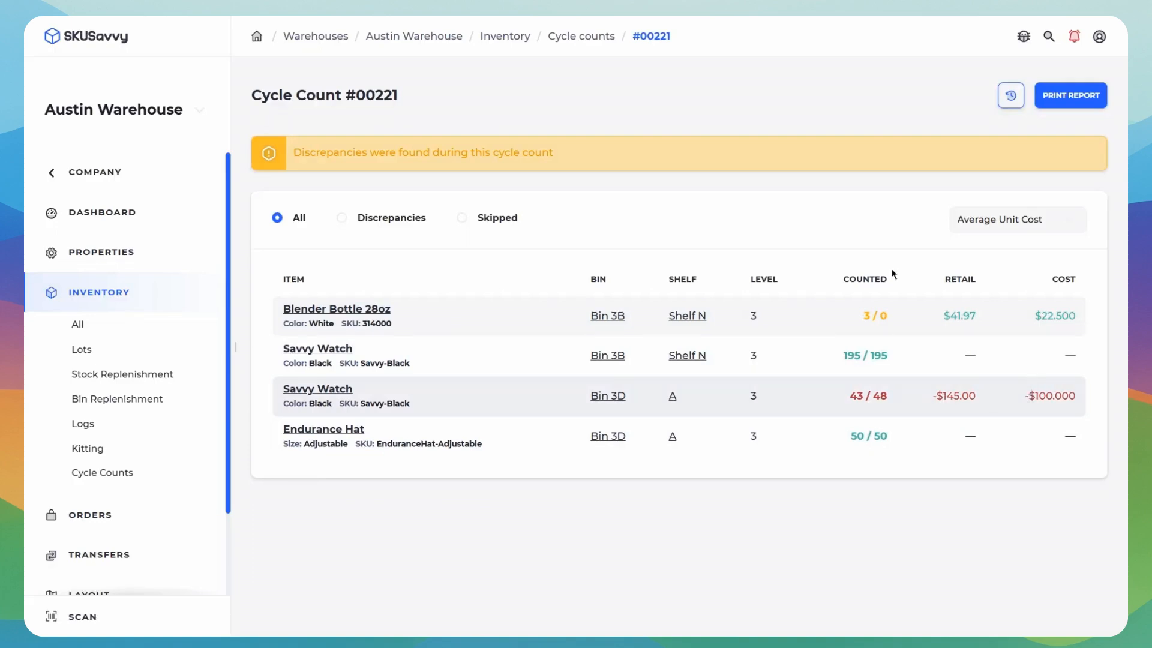
{"action": "left_click", "coordinate": [386, 222]}
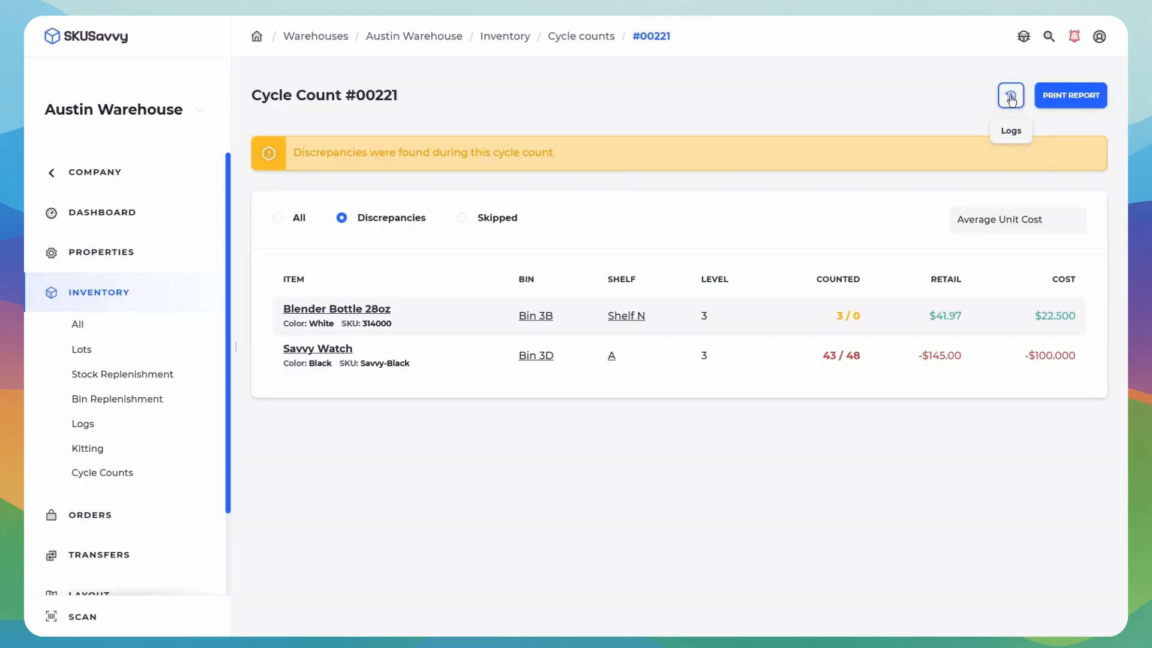
{"action": "left_click", "coordinate": [1007, 98]}
{"action": "left_click", "coordinate": [573, 250]}
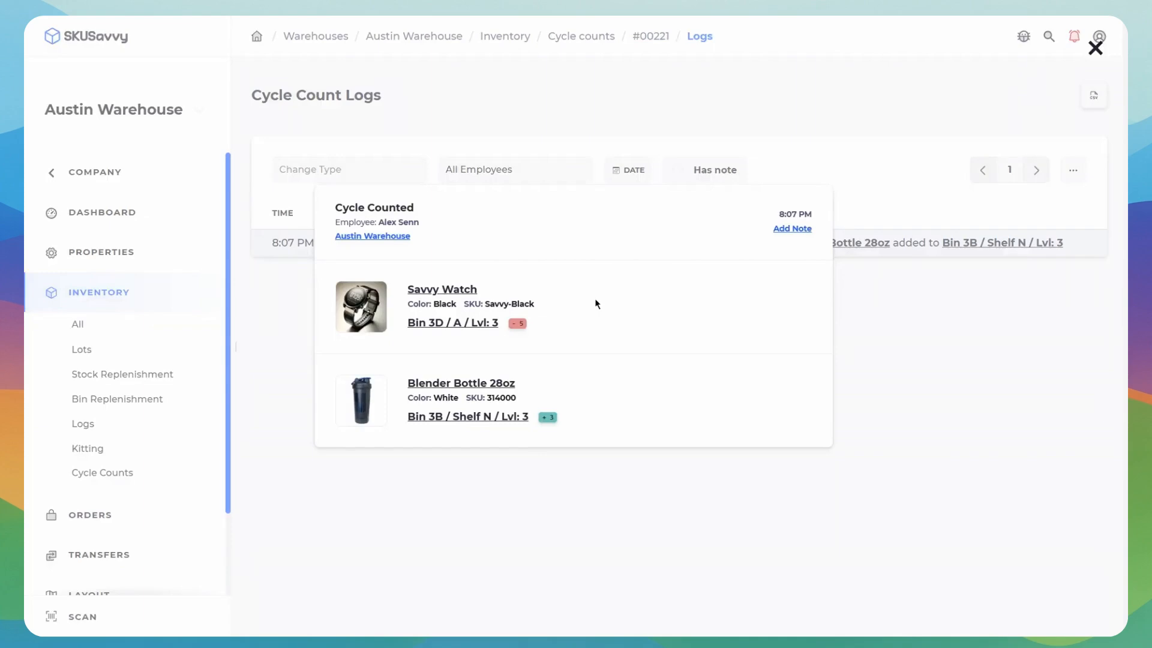
{"action": "left_click", "coordinate": [710, 114]}
{"action": "left_click", "coordinate": [648, 38]}
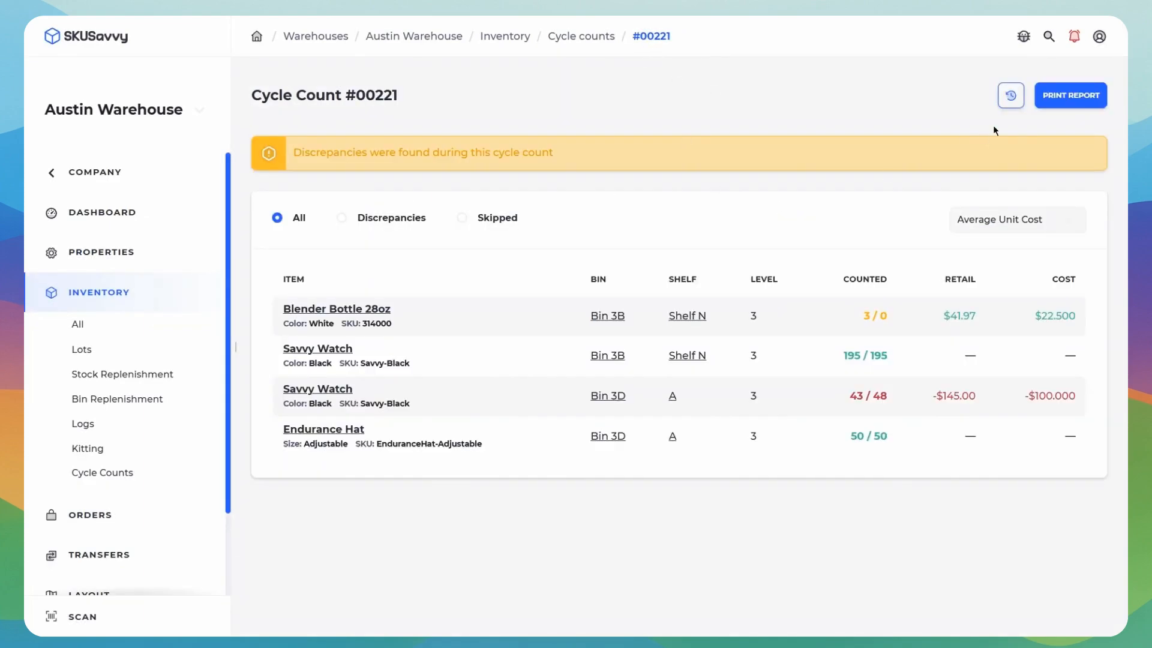
Preview the printable report of cycle count #00221 and close the preview without printing.
{"action": "left_click", "coordinate": [1068, 96]}
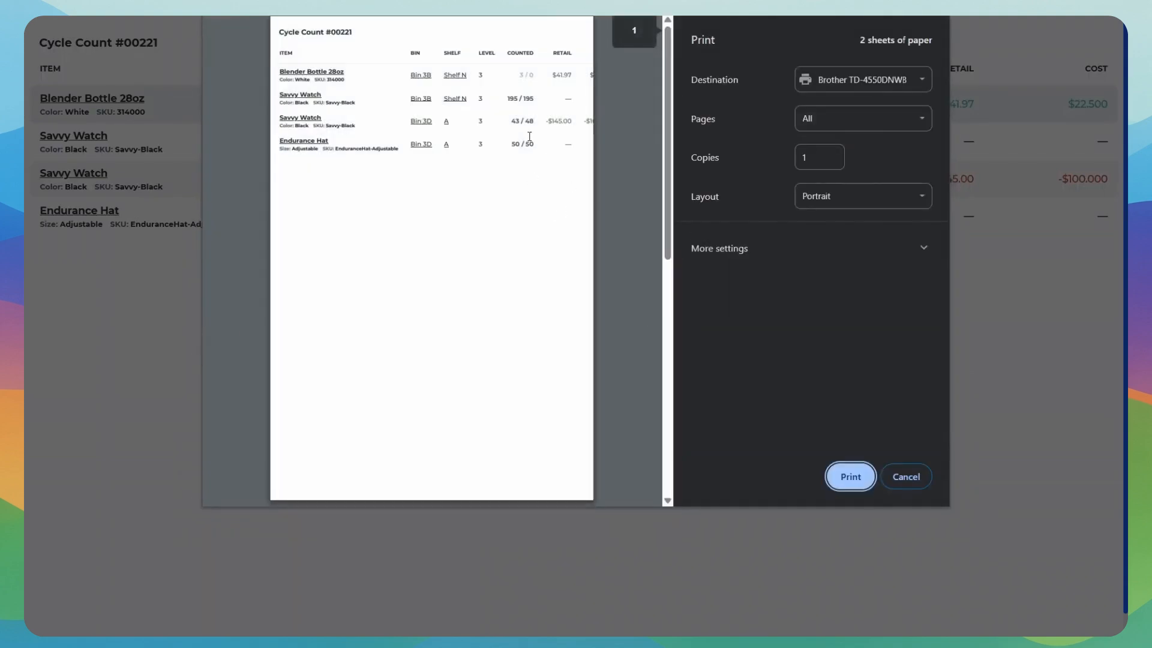
{"action": "left_click", "coordinate": [906, 477]}
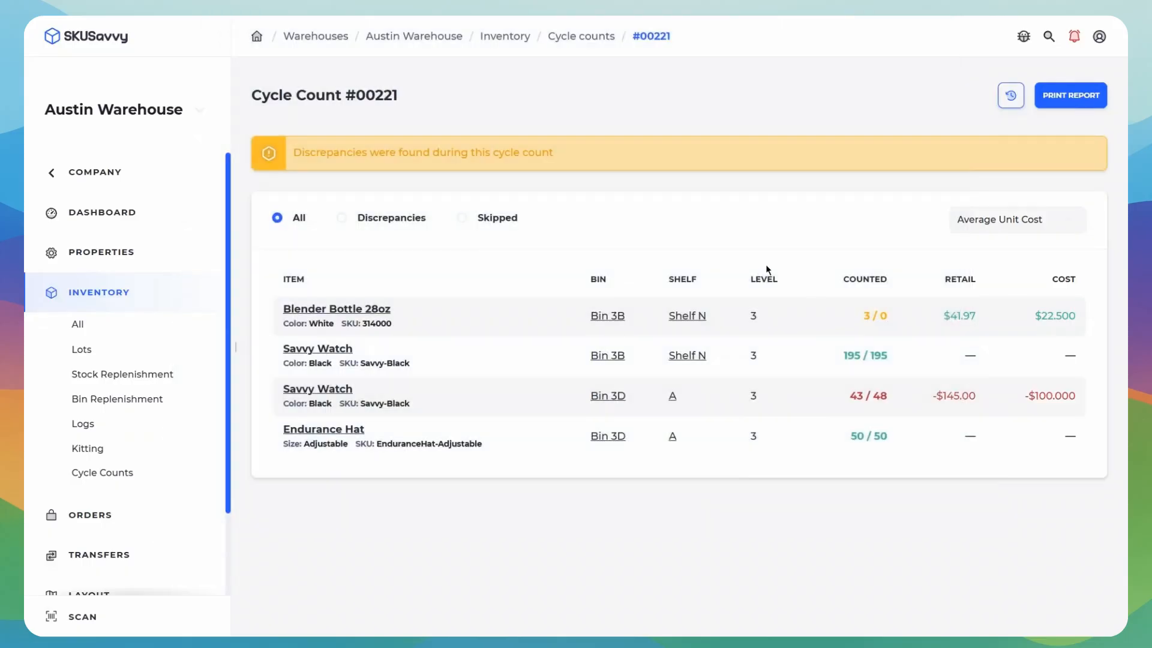